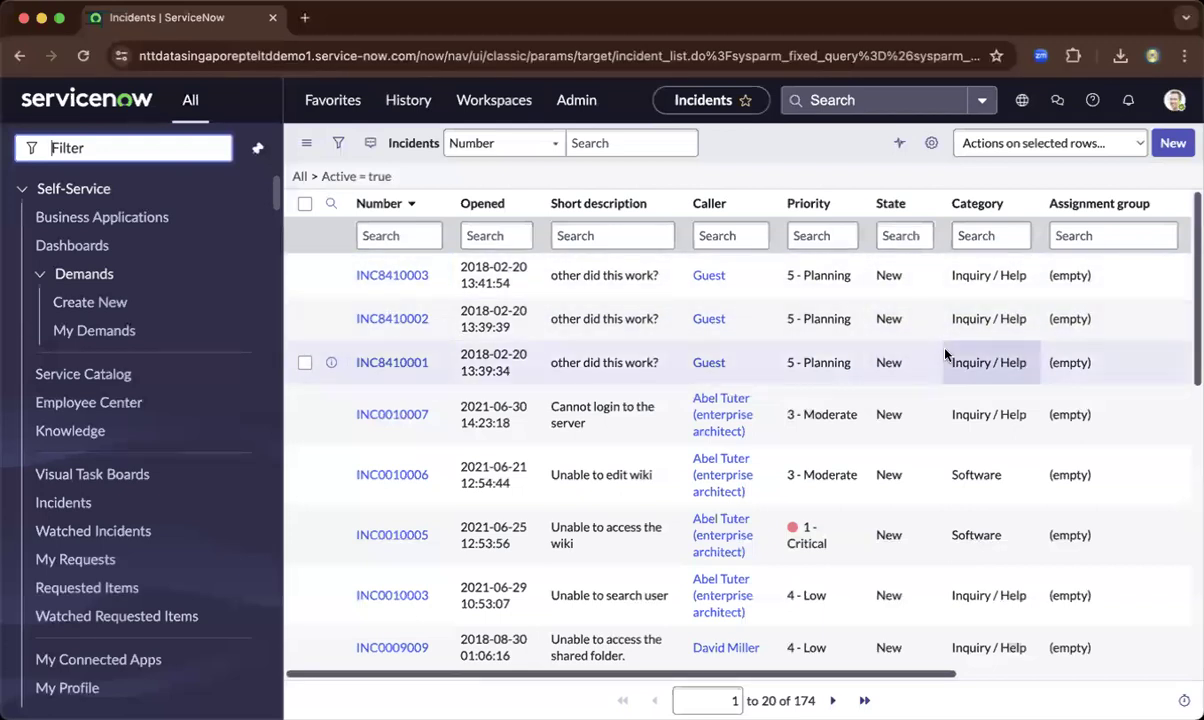
Select incident INC8410003 in the Incidents list filtered by Active = true.
left_click(388, 276)
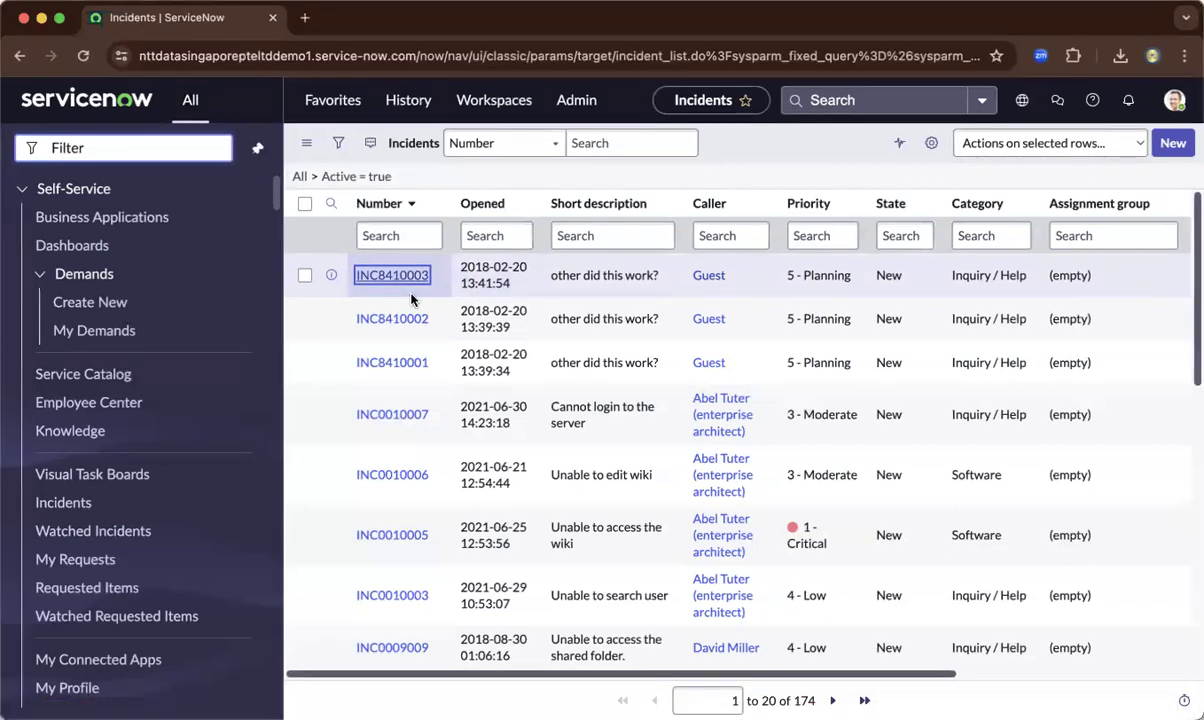
Open incident INC8410003 and show the Configure submenu of its Additional actions menu.
left_click(393, 275)
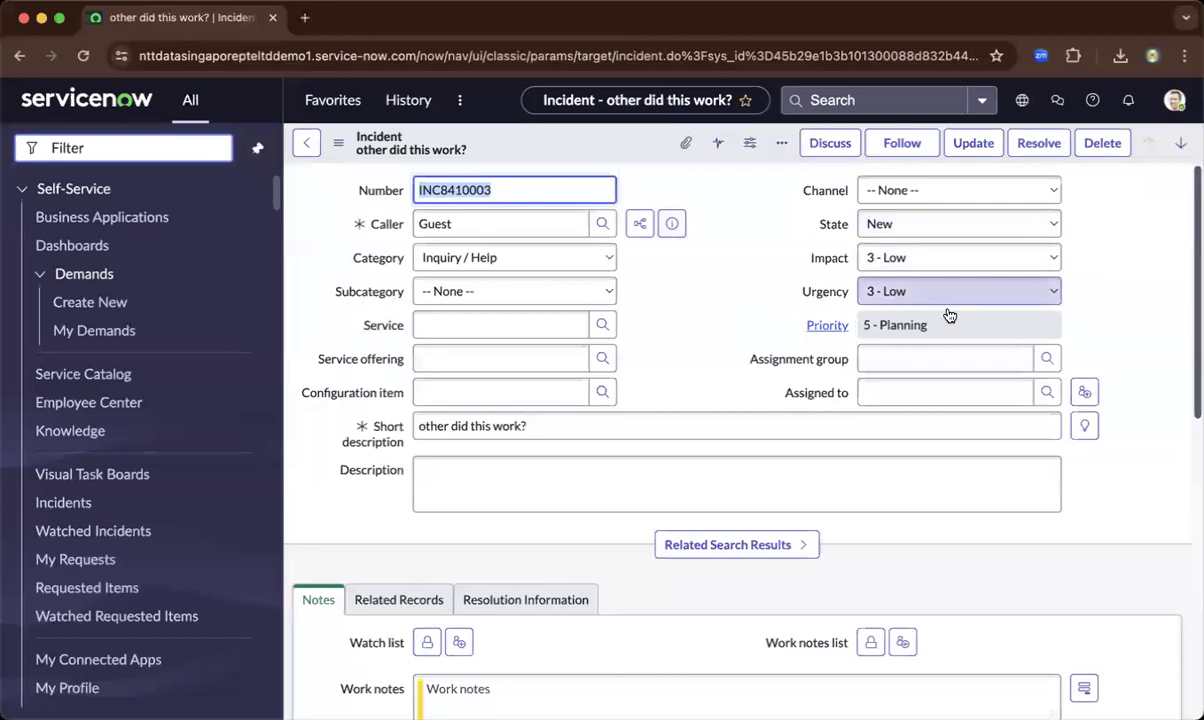
left_click(340, 145)
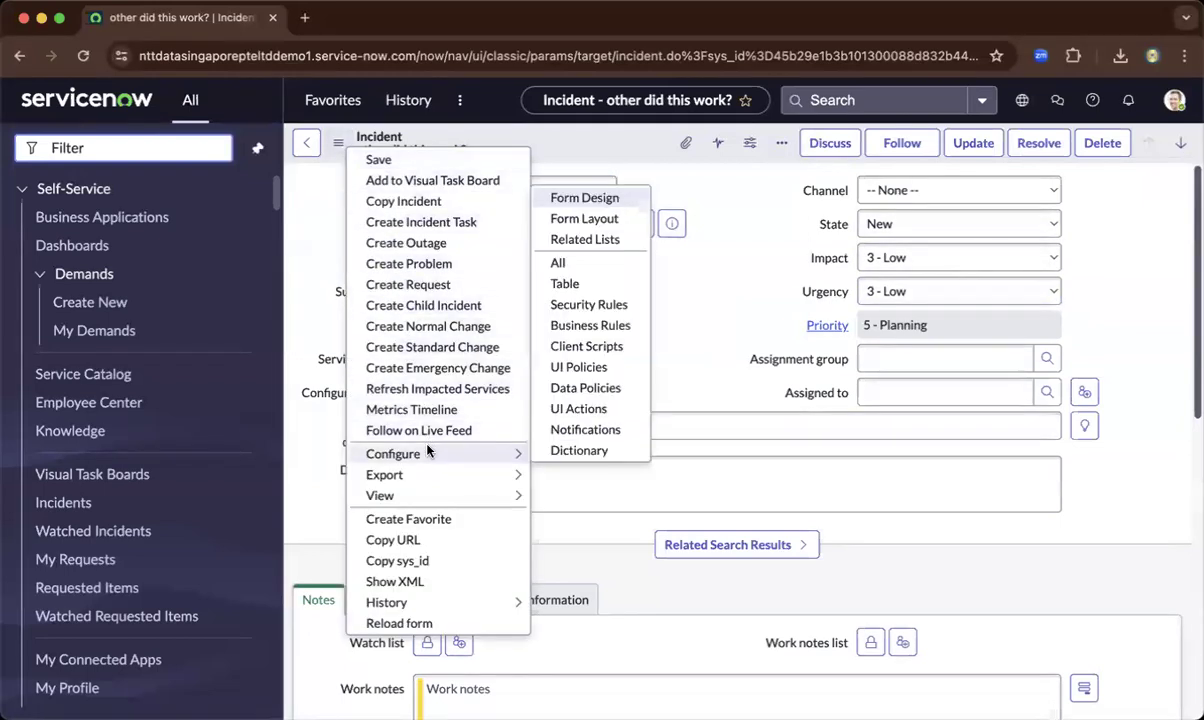
left_click(485, 433)
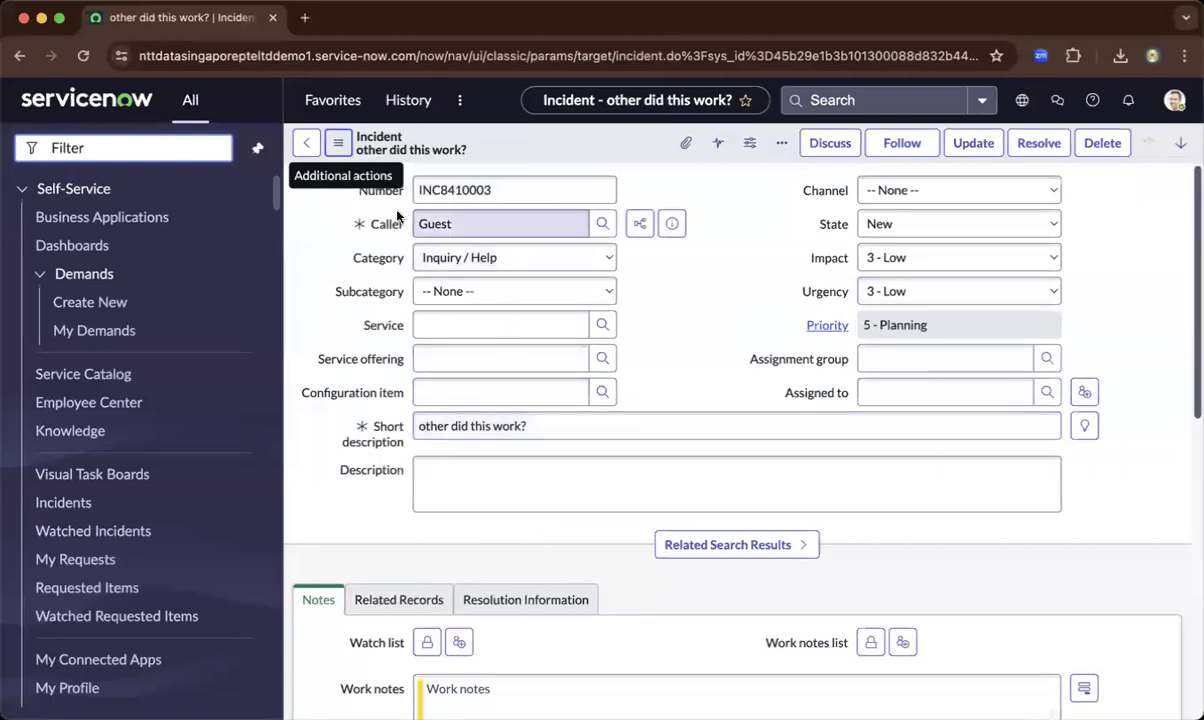
left_click(338, 143)
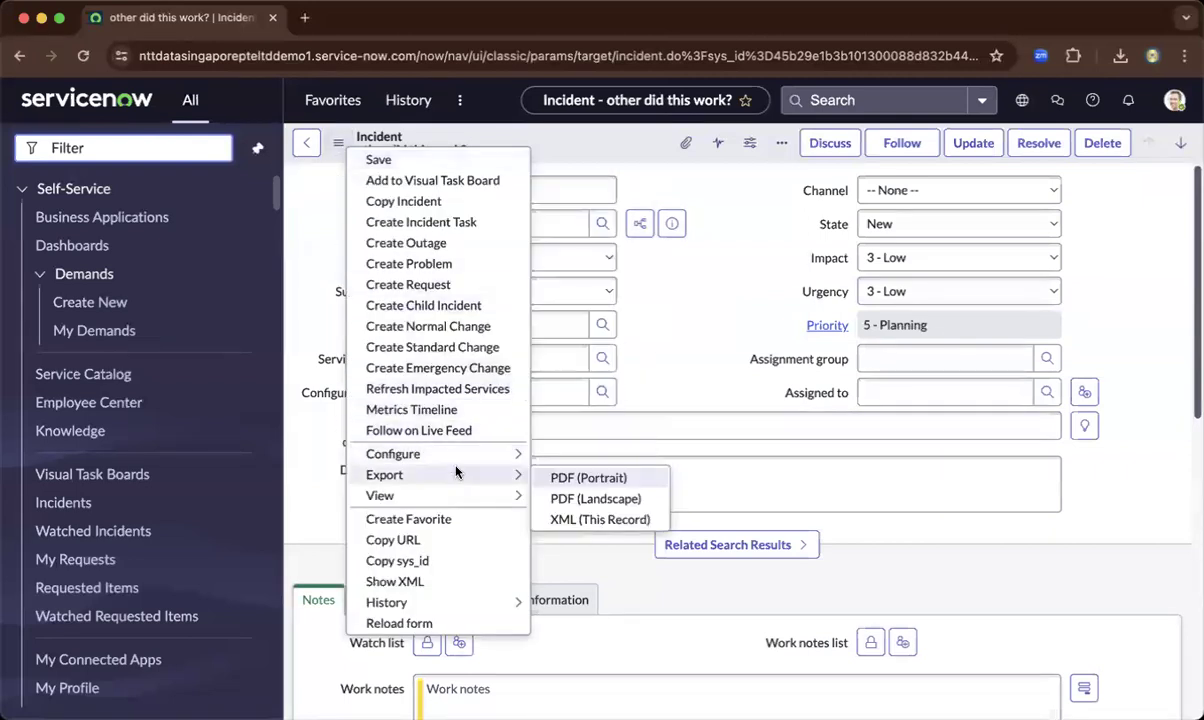
mouse_move(464, 457)
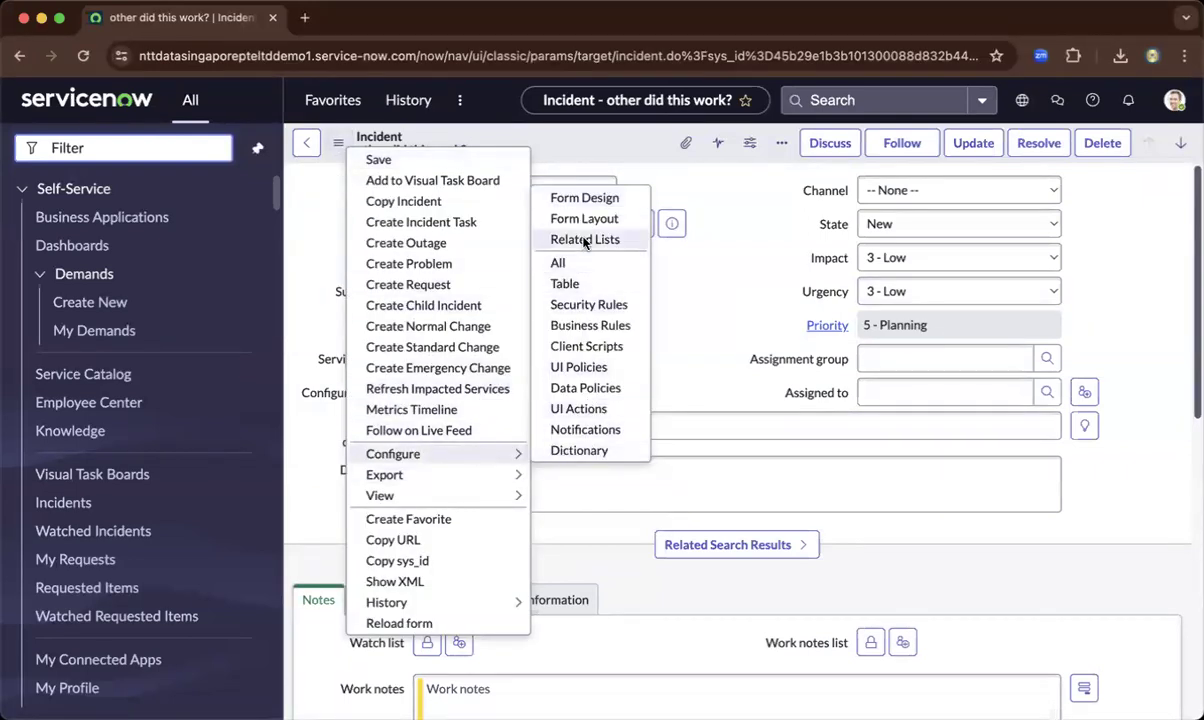
Open Configure > Form Layout and add the Active field to the Selected fields.
left_click(560, 218)
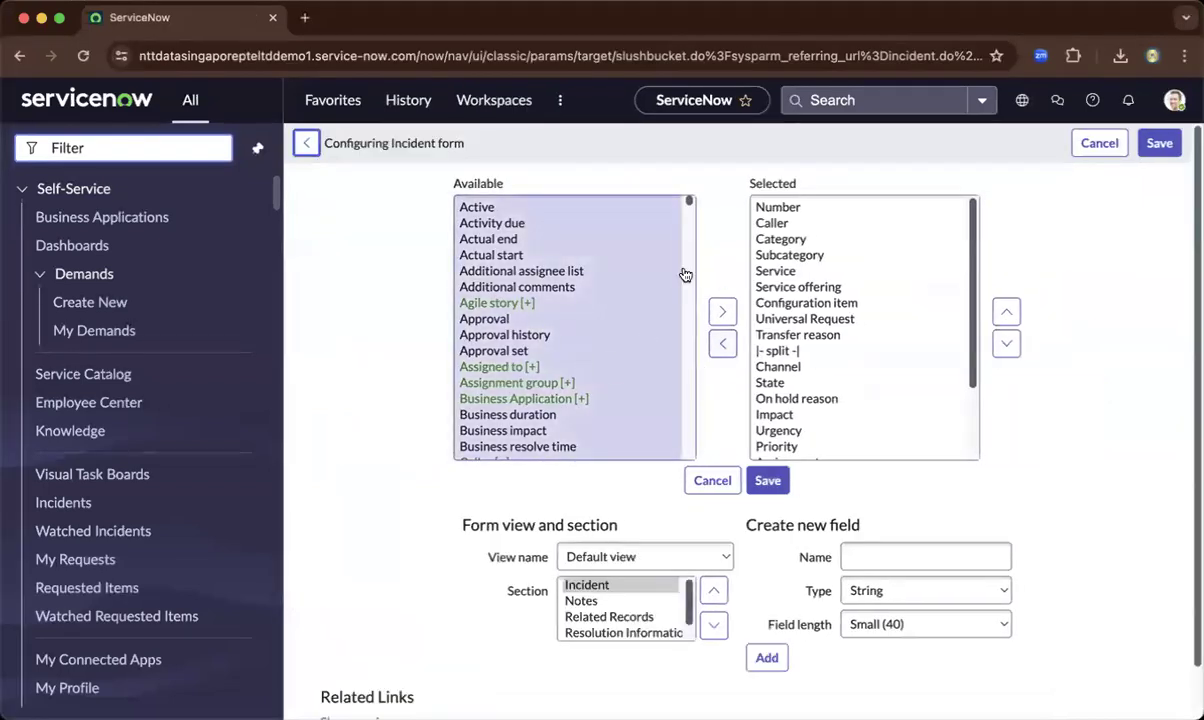
left_click(478, 207)
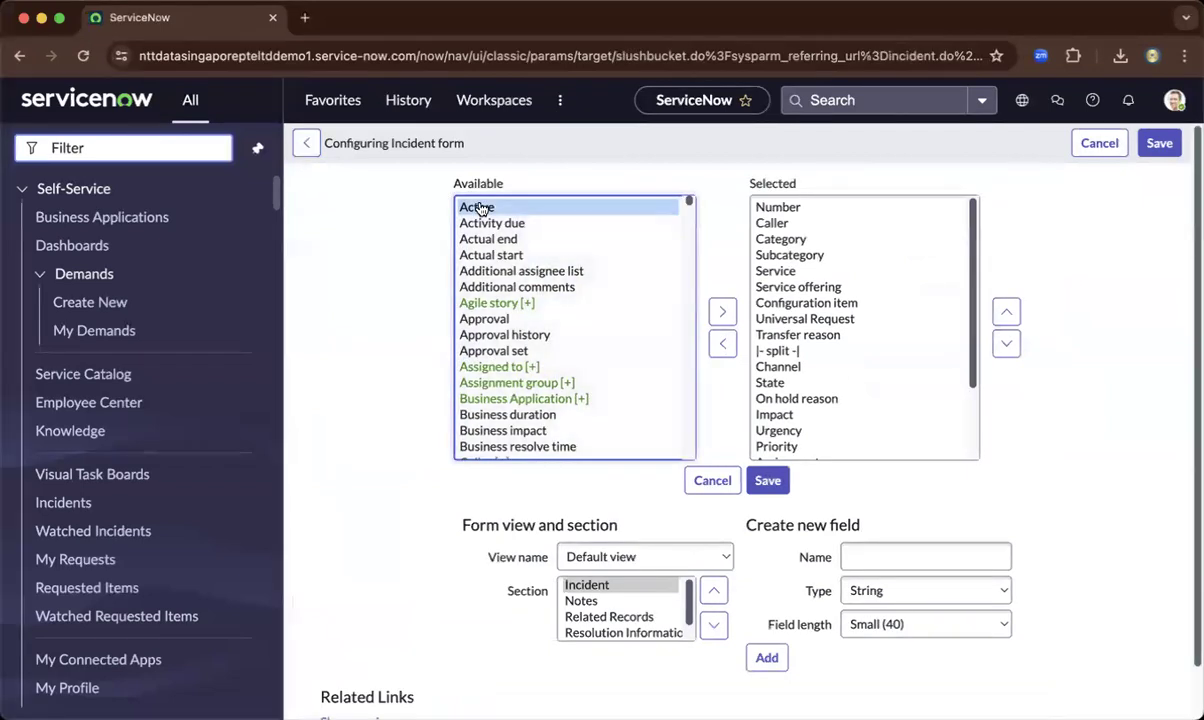
left_click(723, 313)
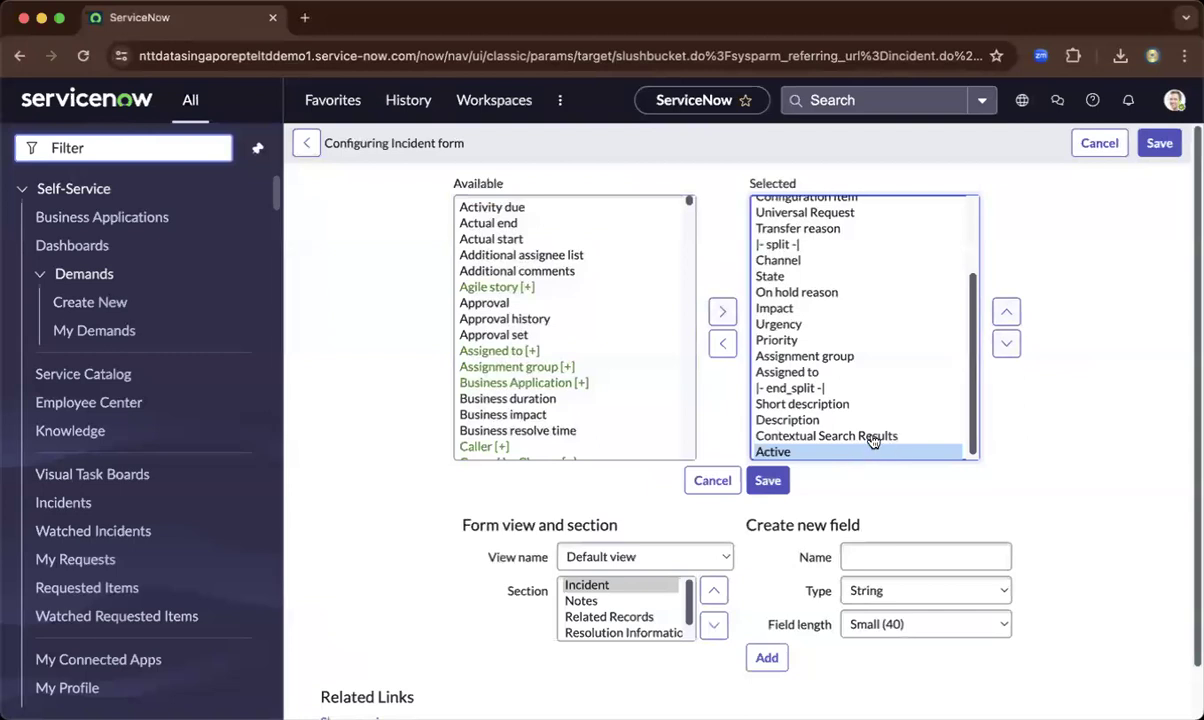
Move the Active field up the Selected list to just below Number.
left_click(1012, 311)
left_click(1012, 311)
left_click(1012, 311)
left_click(1012, 311)
left_click(1012, 311)
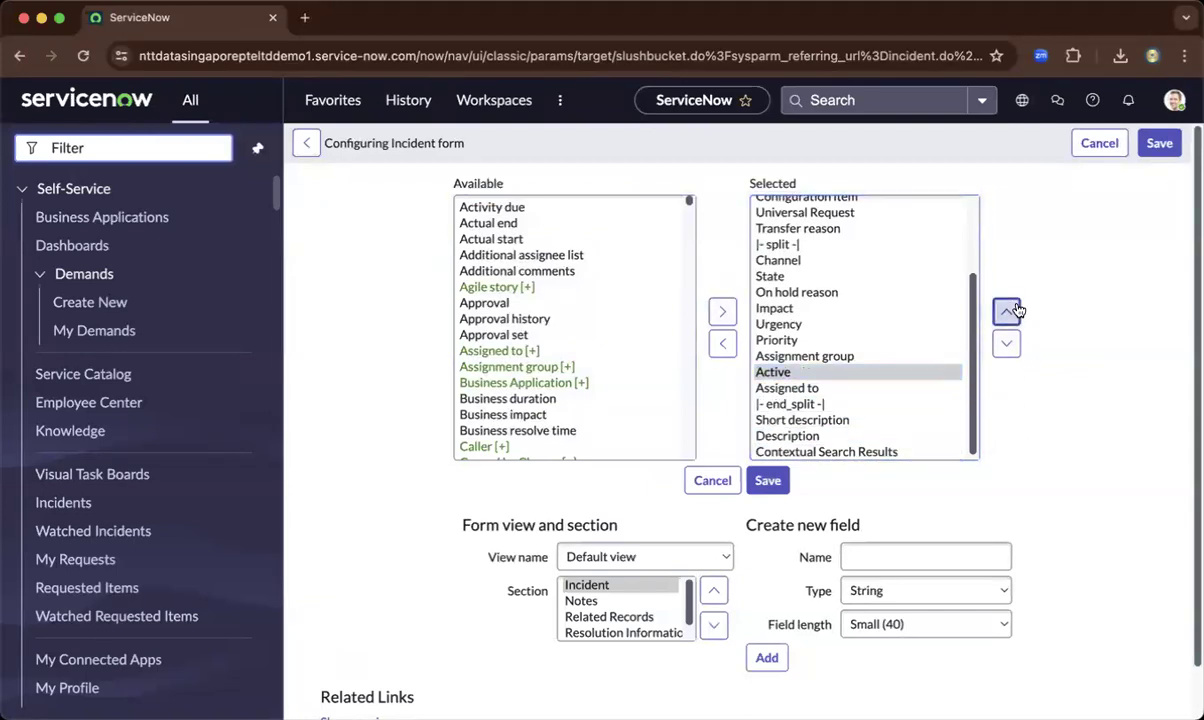
left_click(1014, 311)
left_click(1014, 311)
left_click(1016, 311)
left_click(1016, 311)
left_click(1016, 311)
left_click(1016, 311)
left_click(1016, 311)
left_click(1016, 311)
left_click(1016, 311)
left_click(1016, 311)
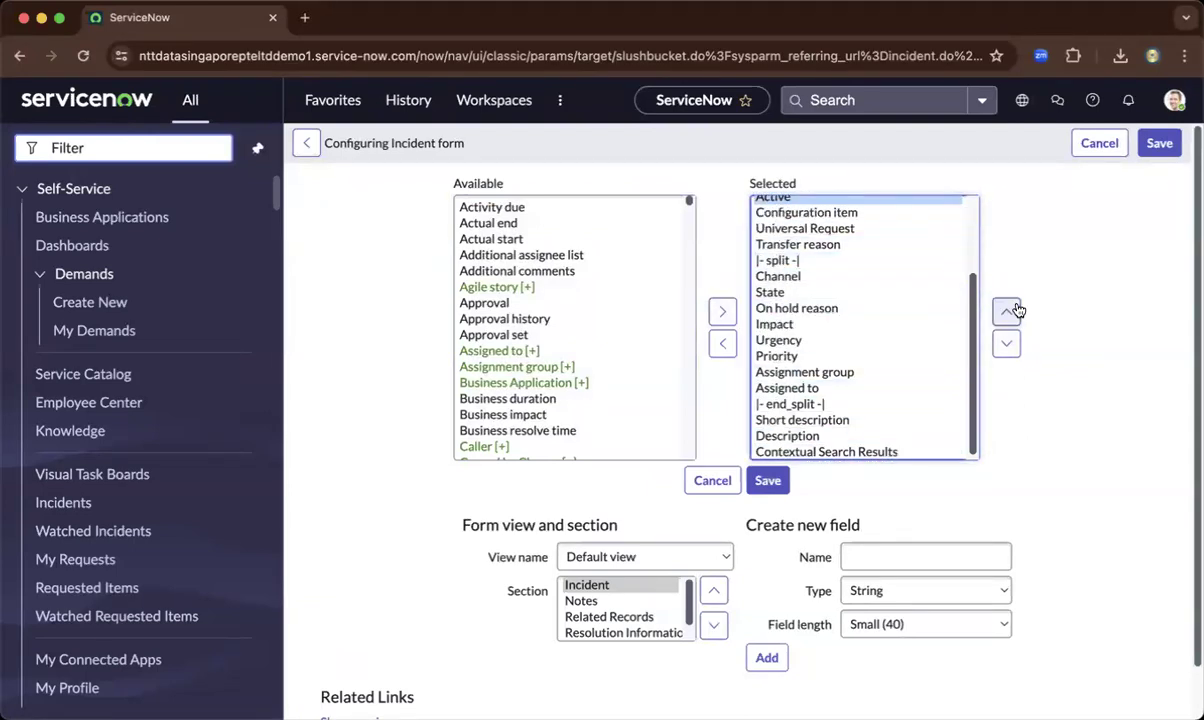
left_click(1016, 311)
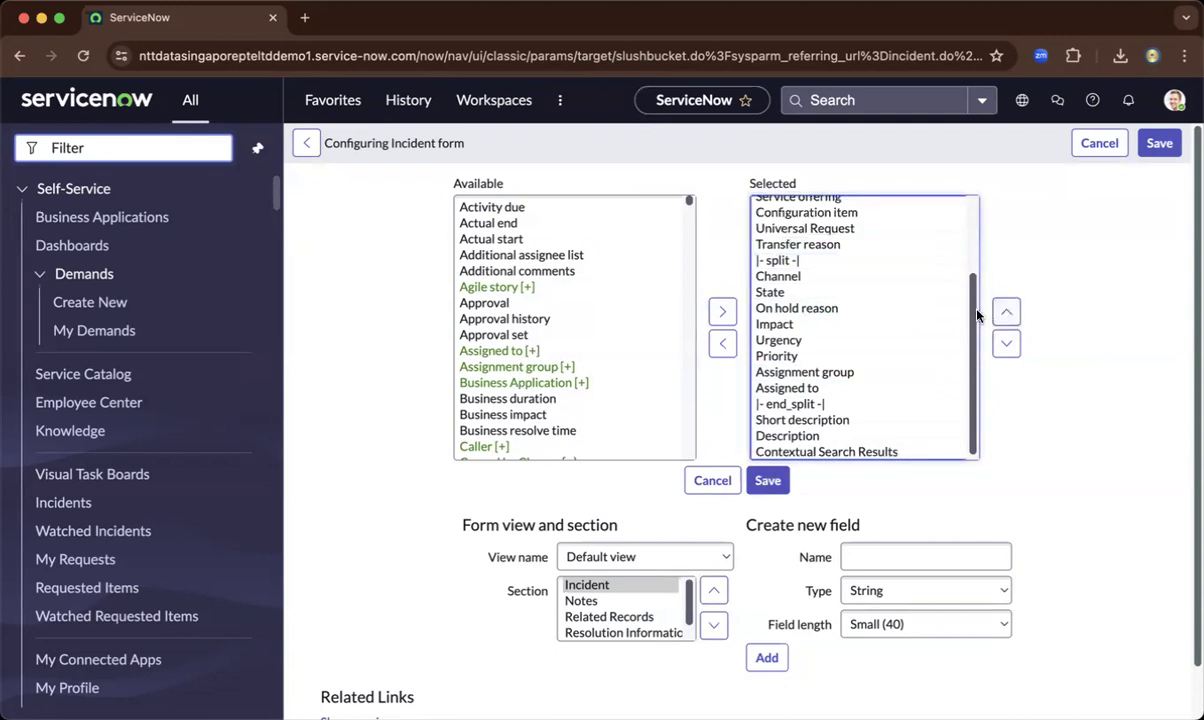
left_click_drag(975, 316, 951, 237)
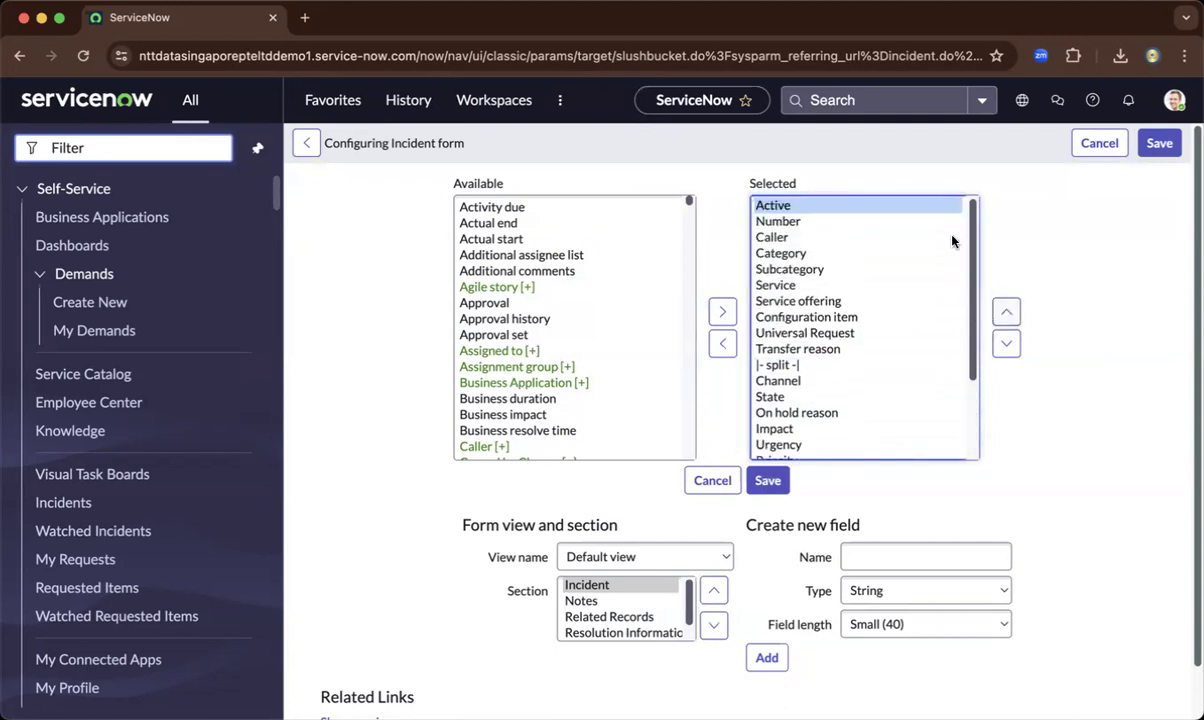
left_click(1005, 343)
scroll(957, 215, "up", 3)
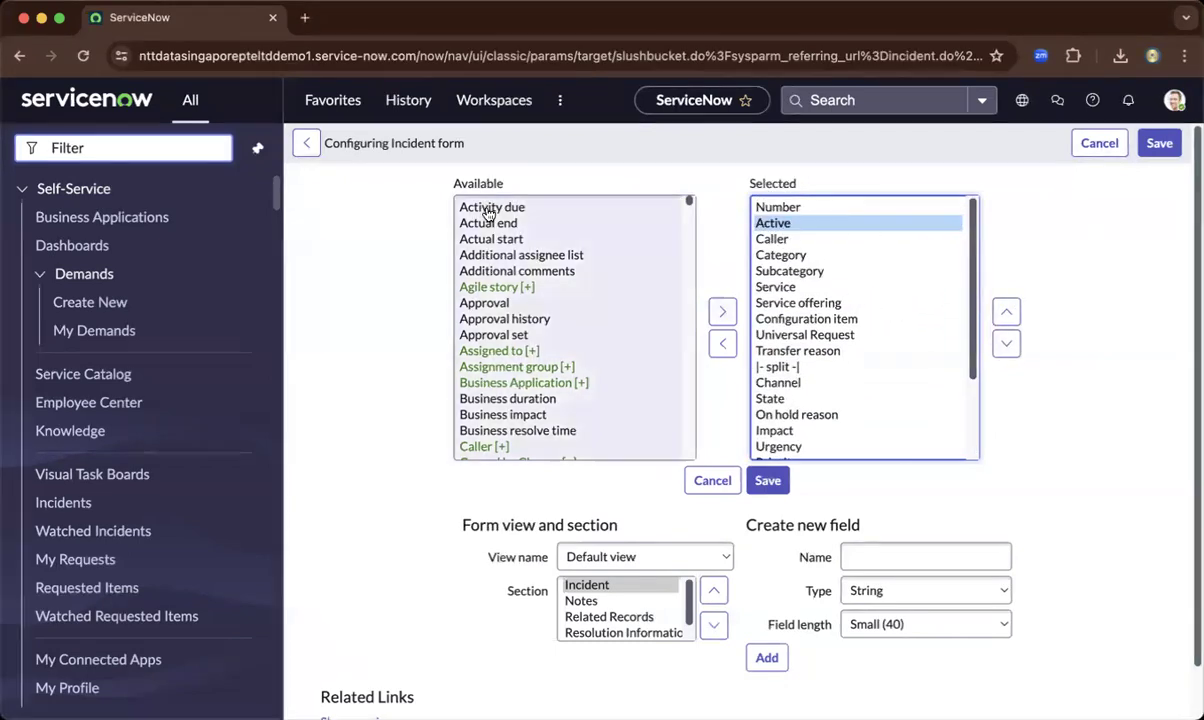
Remove Active from the form, add it back, then remove it again.
left_click(722, 344)
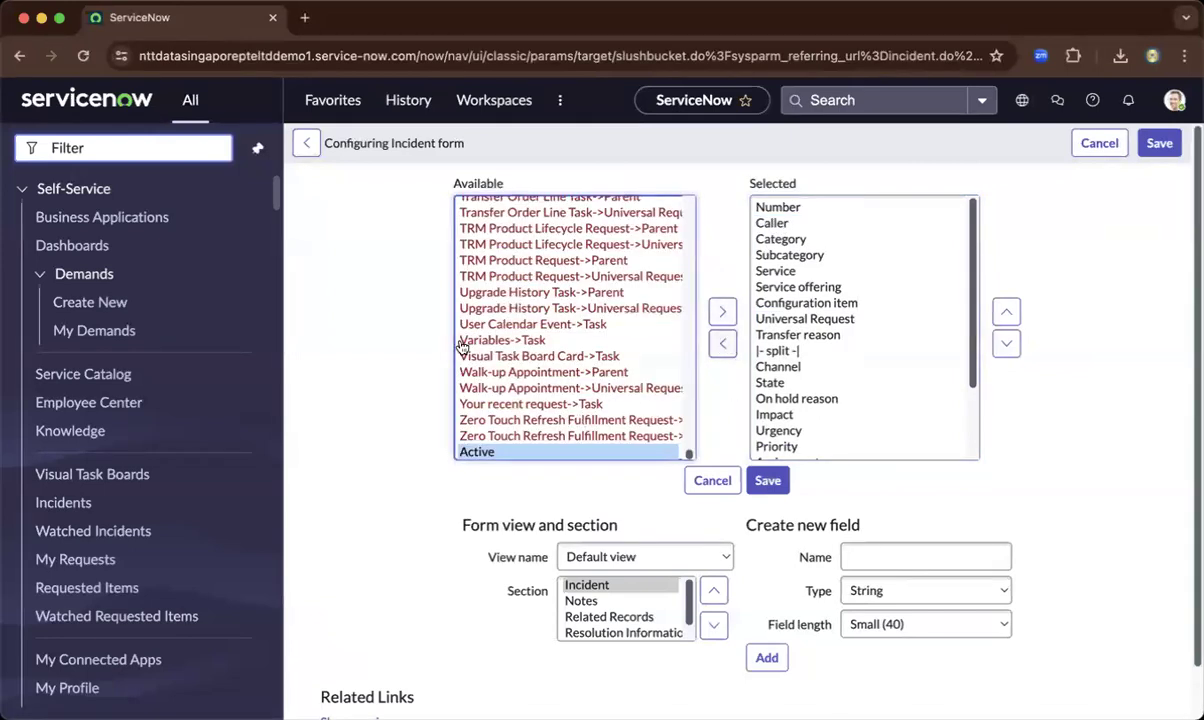
left_click(723, 313)
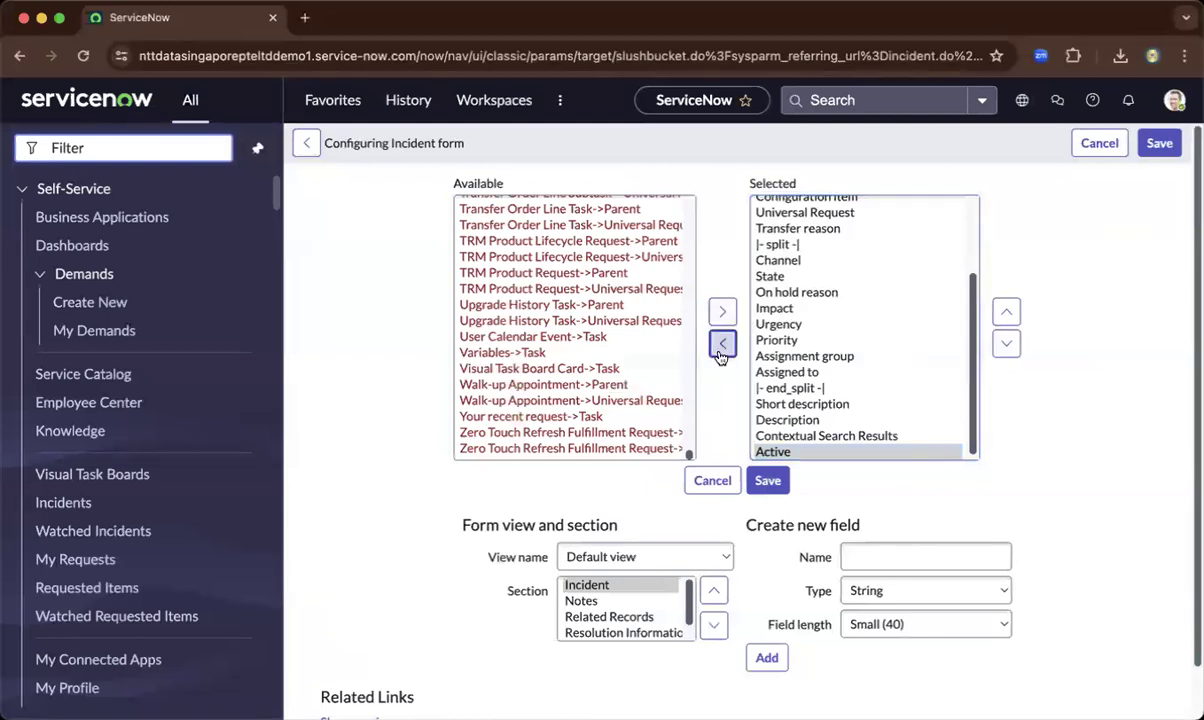
left_click(721, 344)
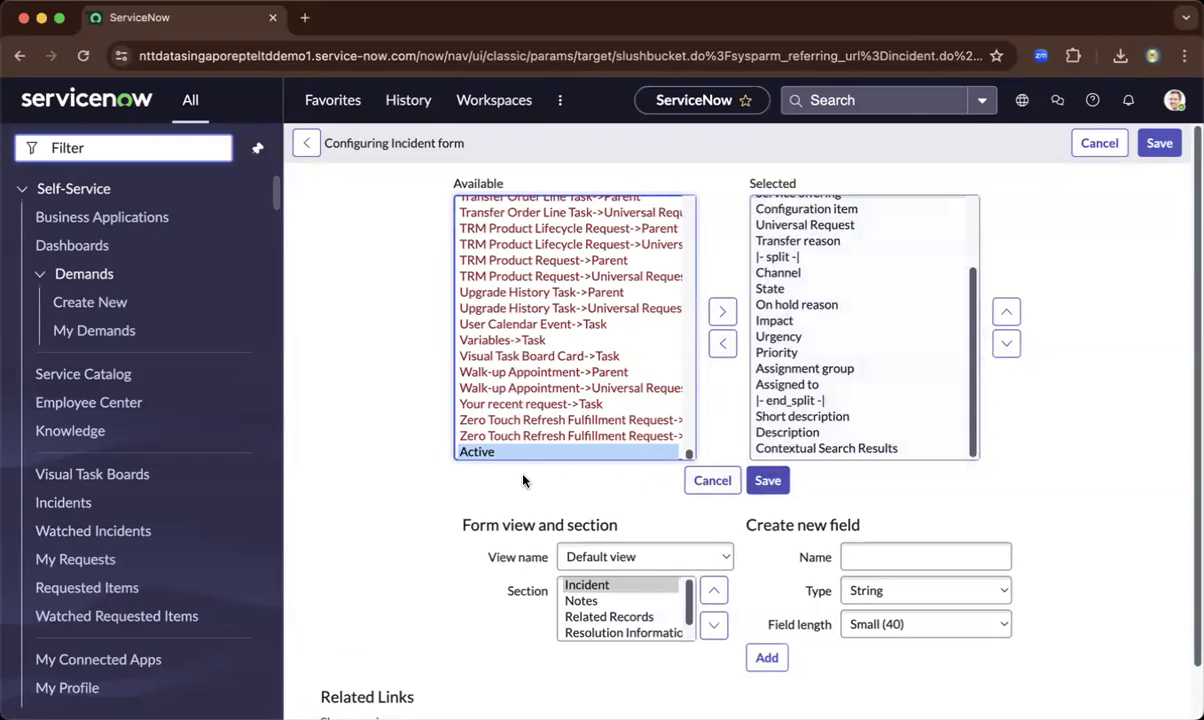
Select the Incident form section in the layout editor.
scroll(518, 476, "down", 1)
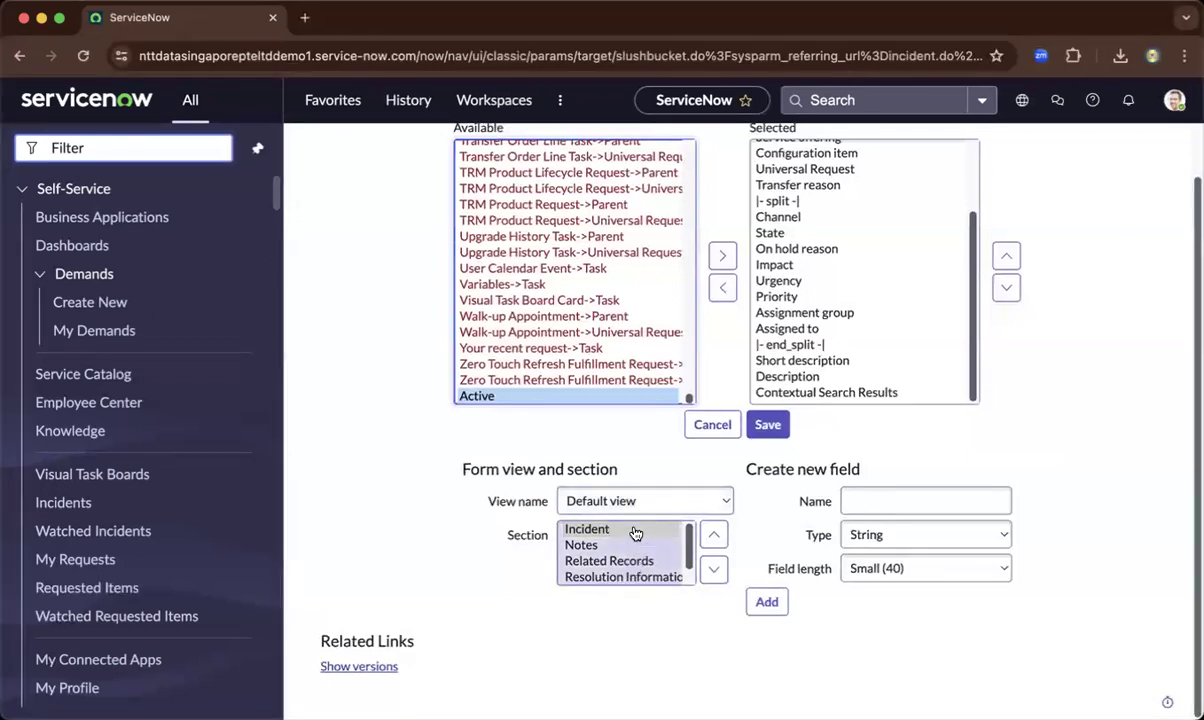
scroll(688, 540, "down", 1)
scroll(688, 540, "up", 1)
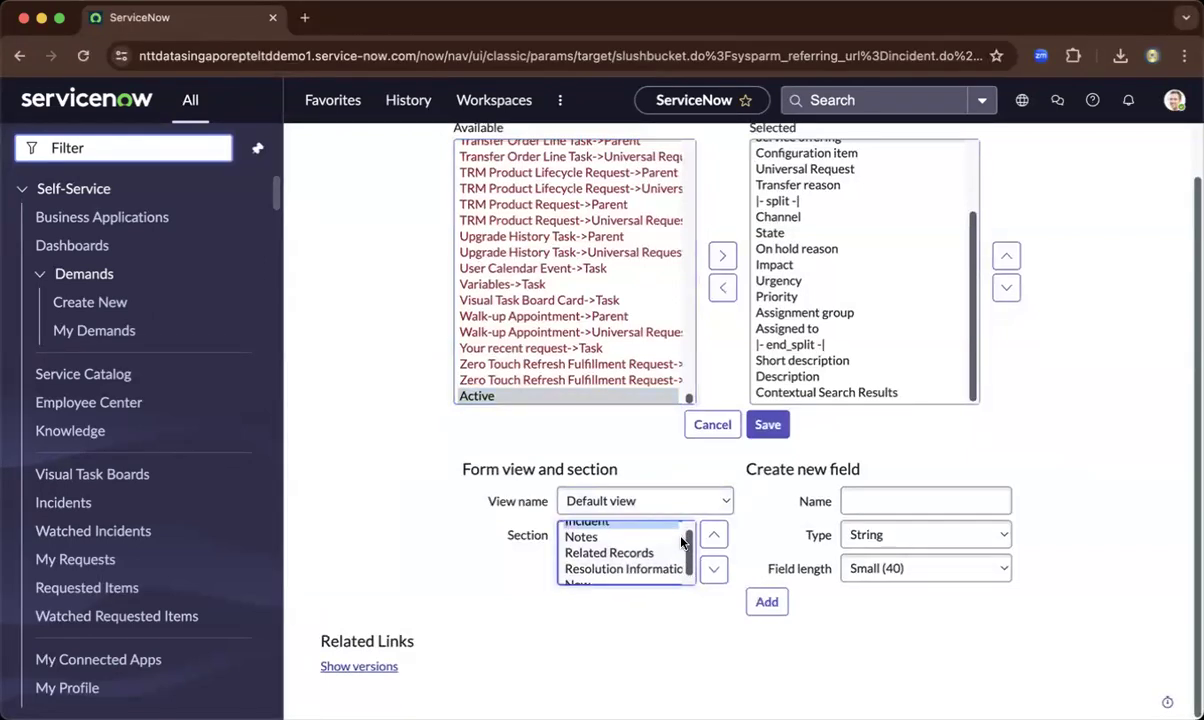
left_click(681, 533)
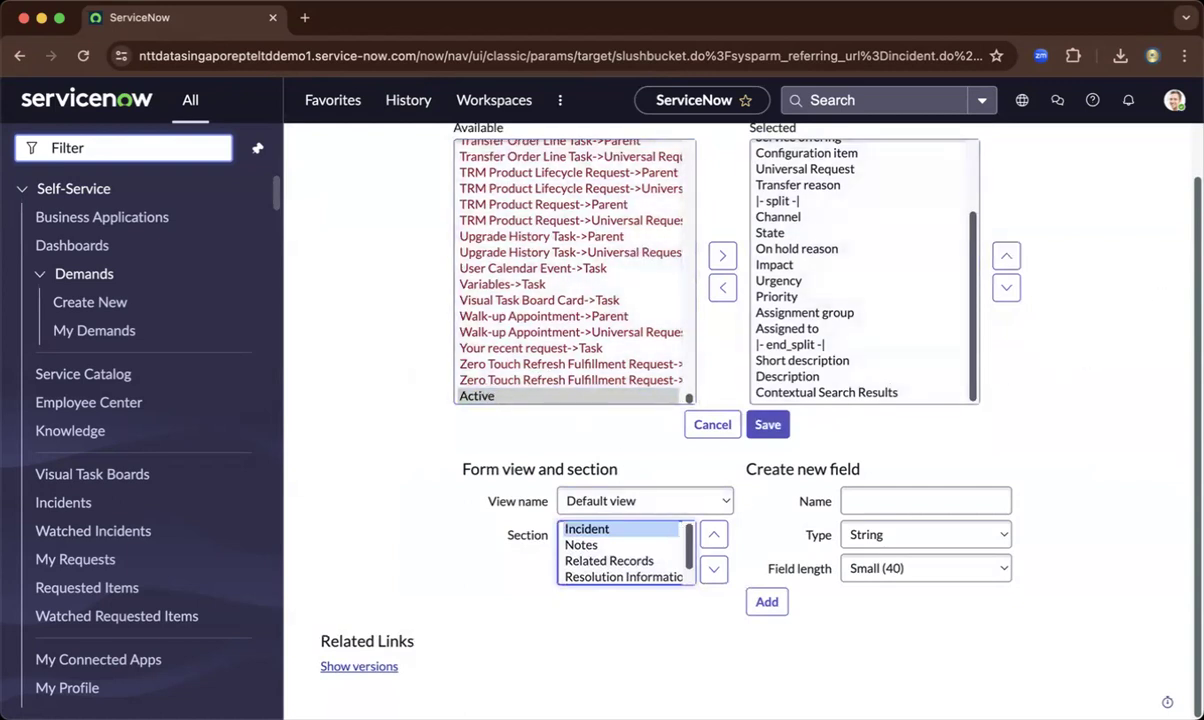
scroll(700, 400, "up", 1)
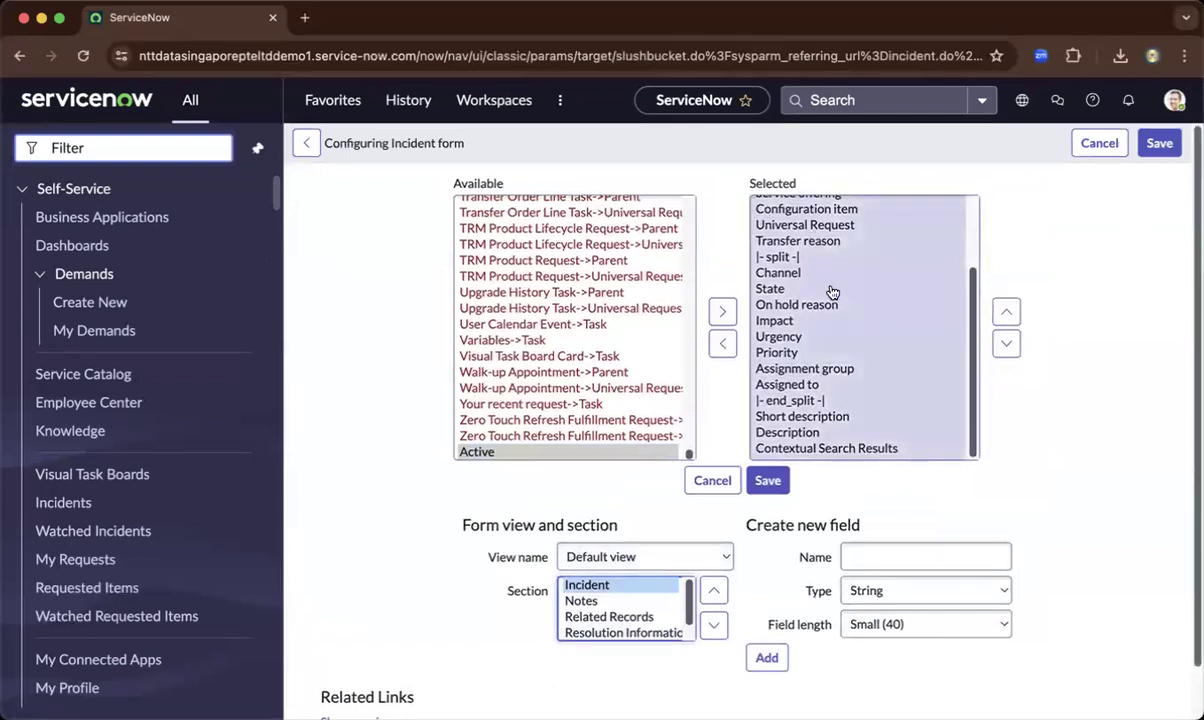
left_click(686, 428)
scroll(686, 428, "up", 10)
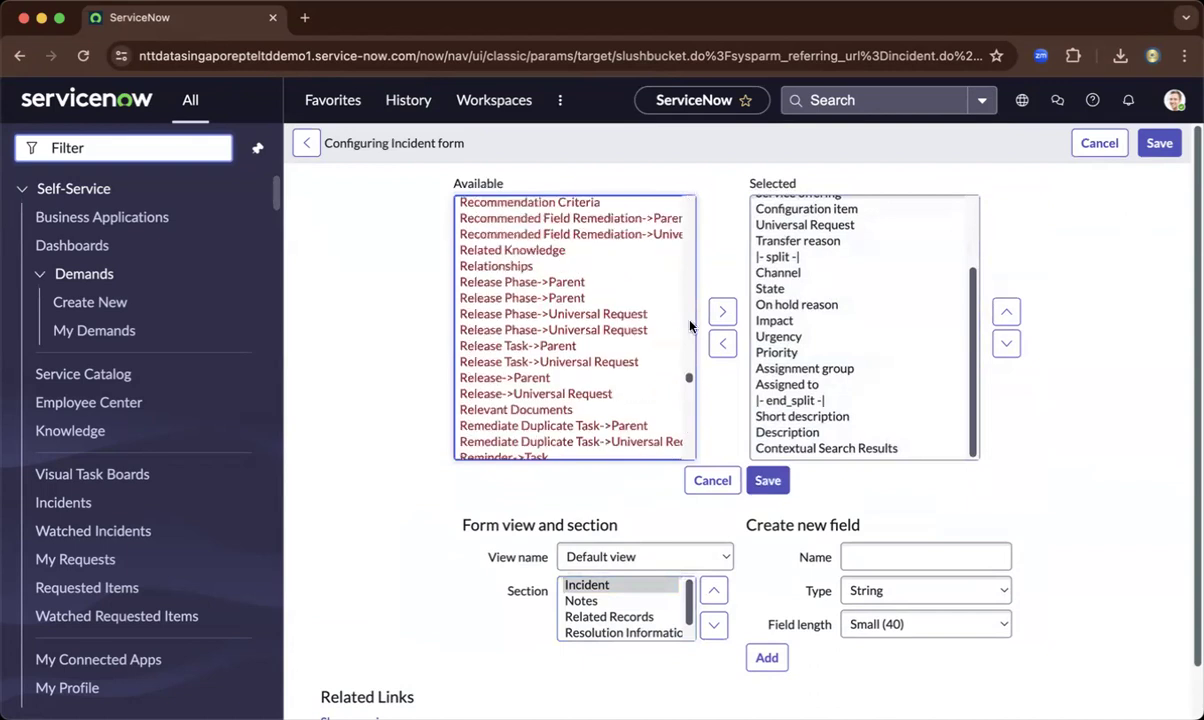
left_click_drag(688, 384, 664, 199)
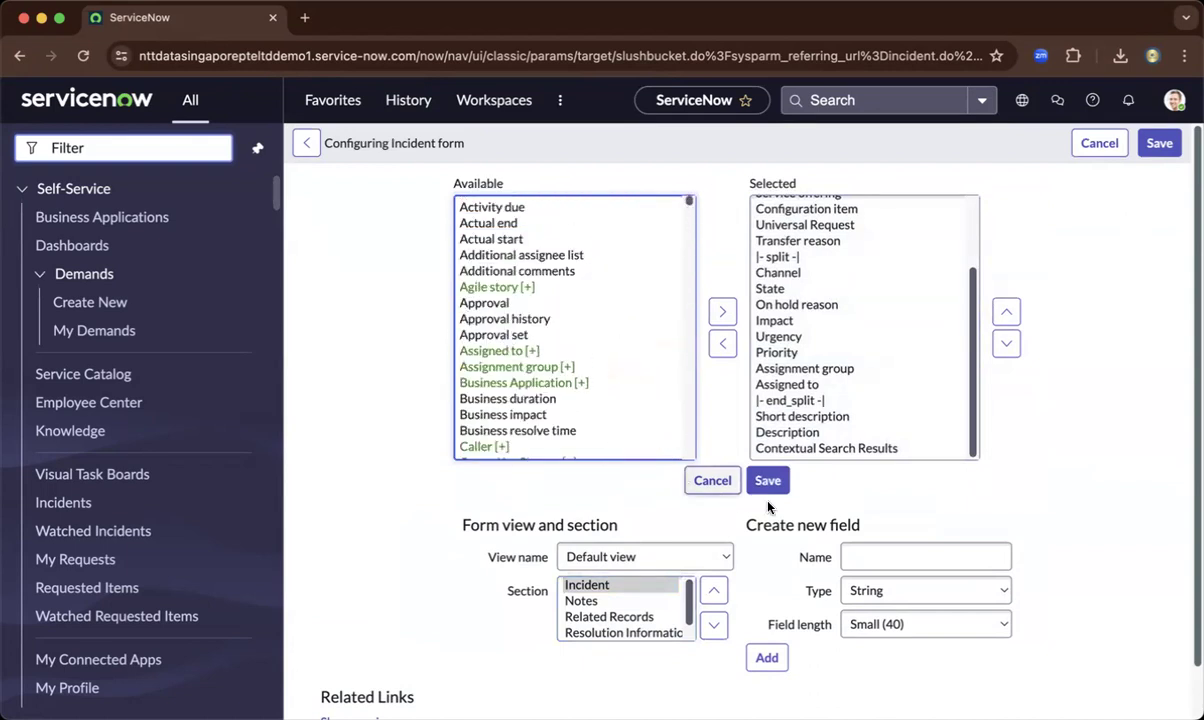
Inspect the Create new field Name and Type options, keeping String as the type.
left_click(904, 543)
left_click(1020, 536)
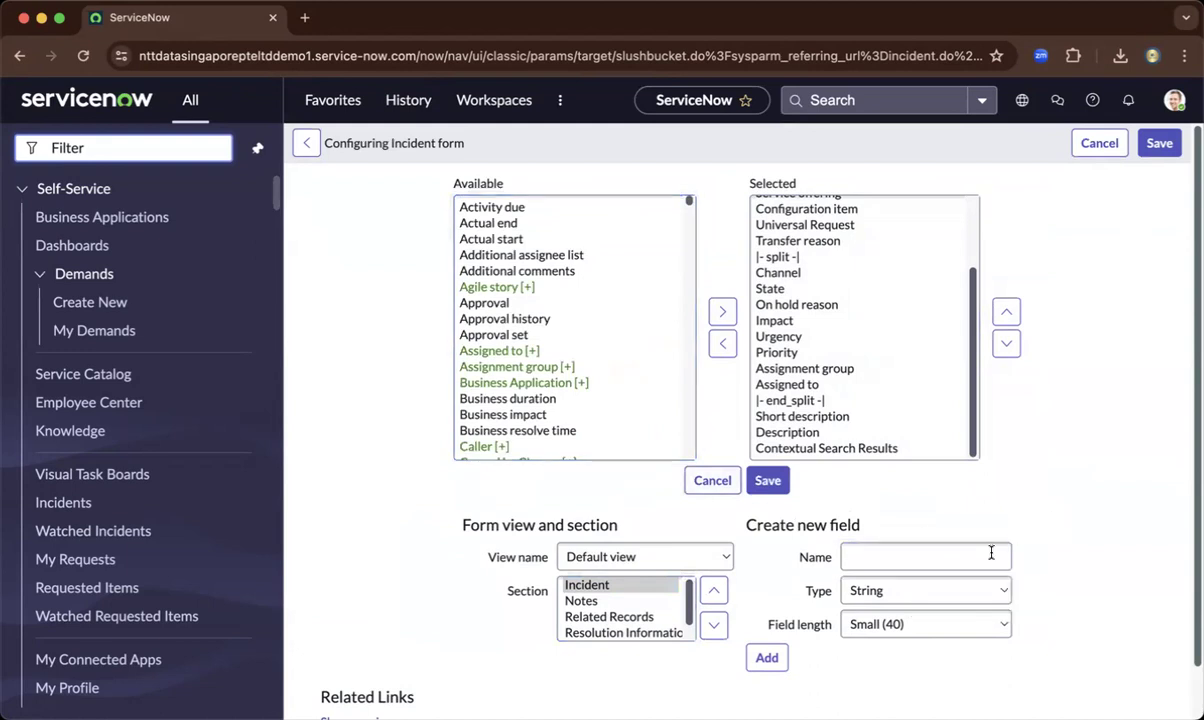
left_click(938, 589)
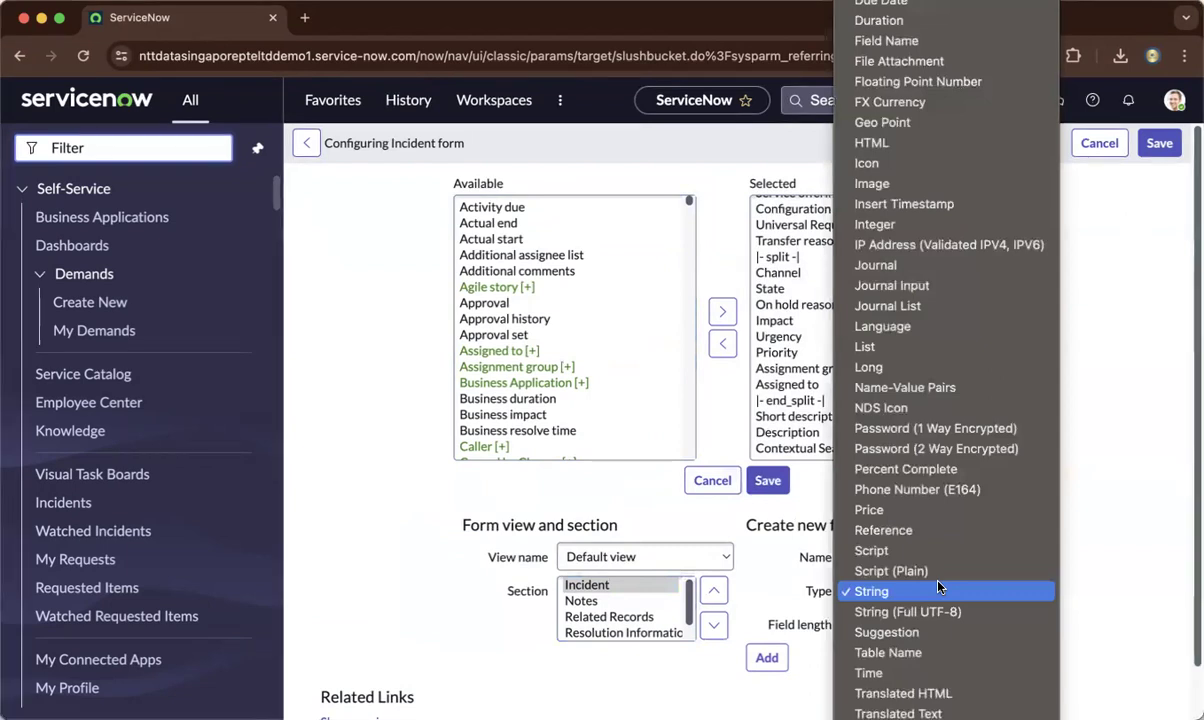
left_click(1096, 381)
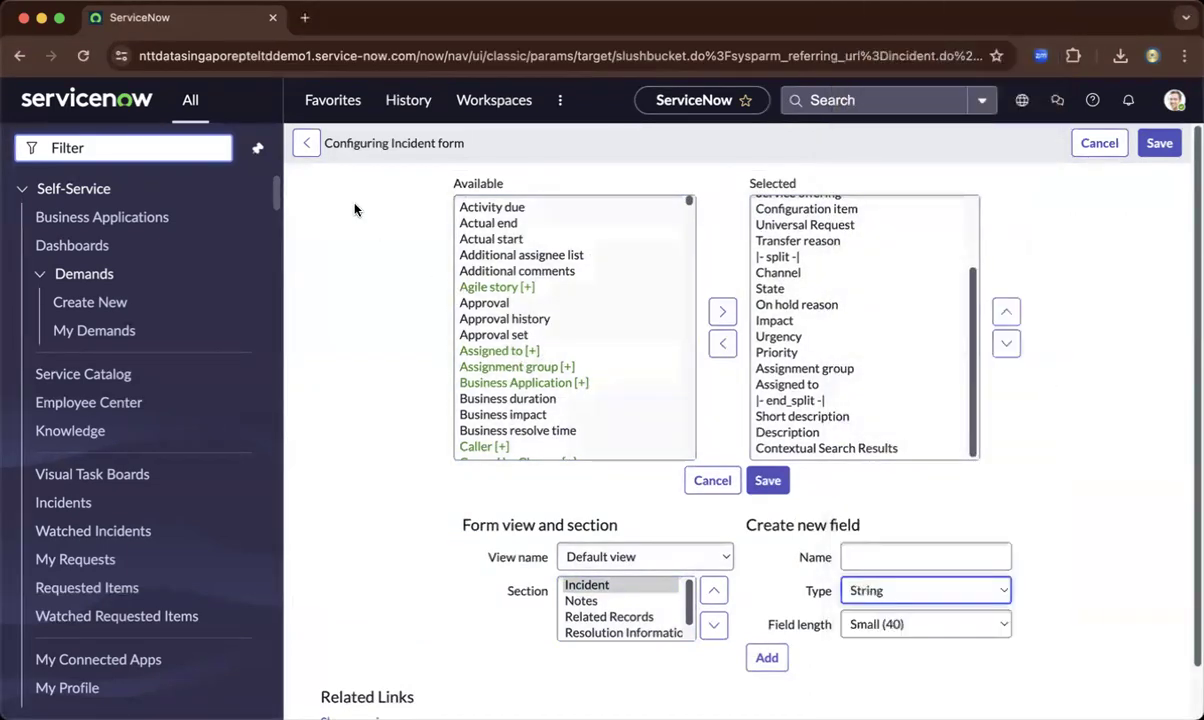
Return to incident INC8410003 without creating a new field.
left_click(366, 228)
key("Tab")
key("Return")
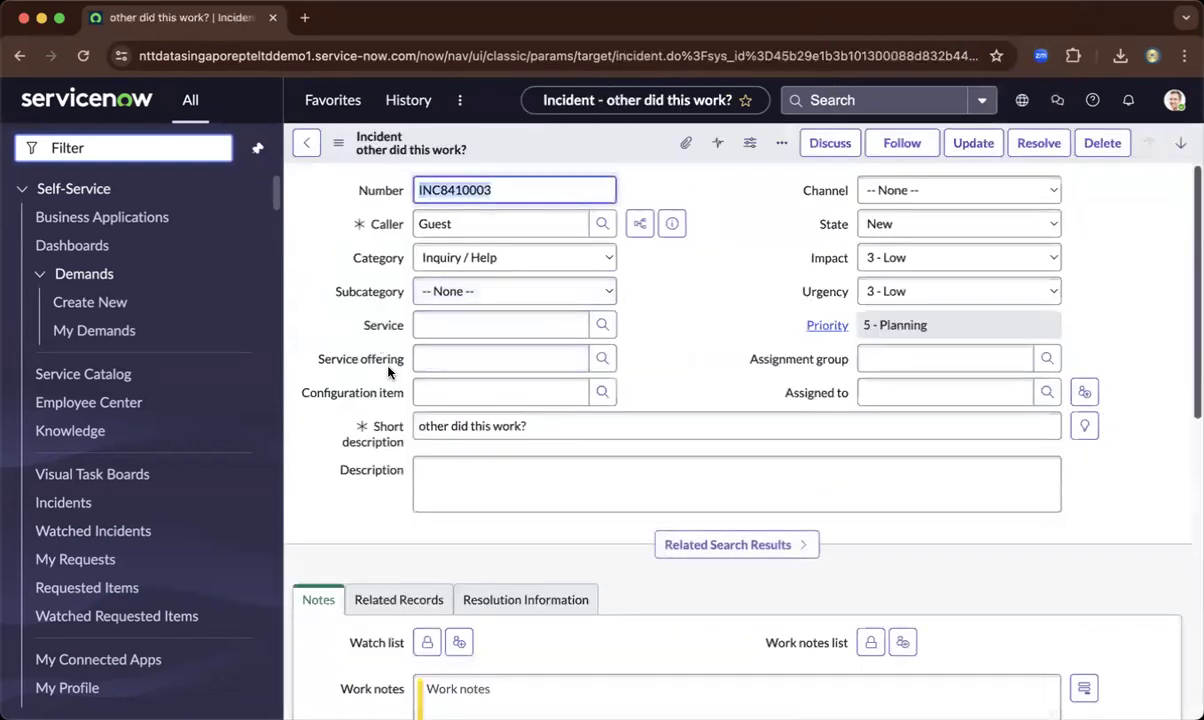
Scroll through incident INC8410003's form to review its fields.
scroll(388, 370, "down", 2)
scroll(388, 372, "down", 3)
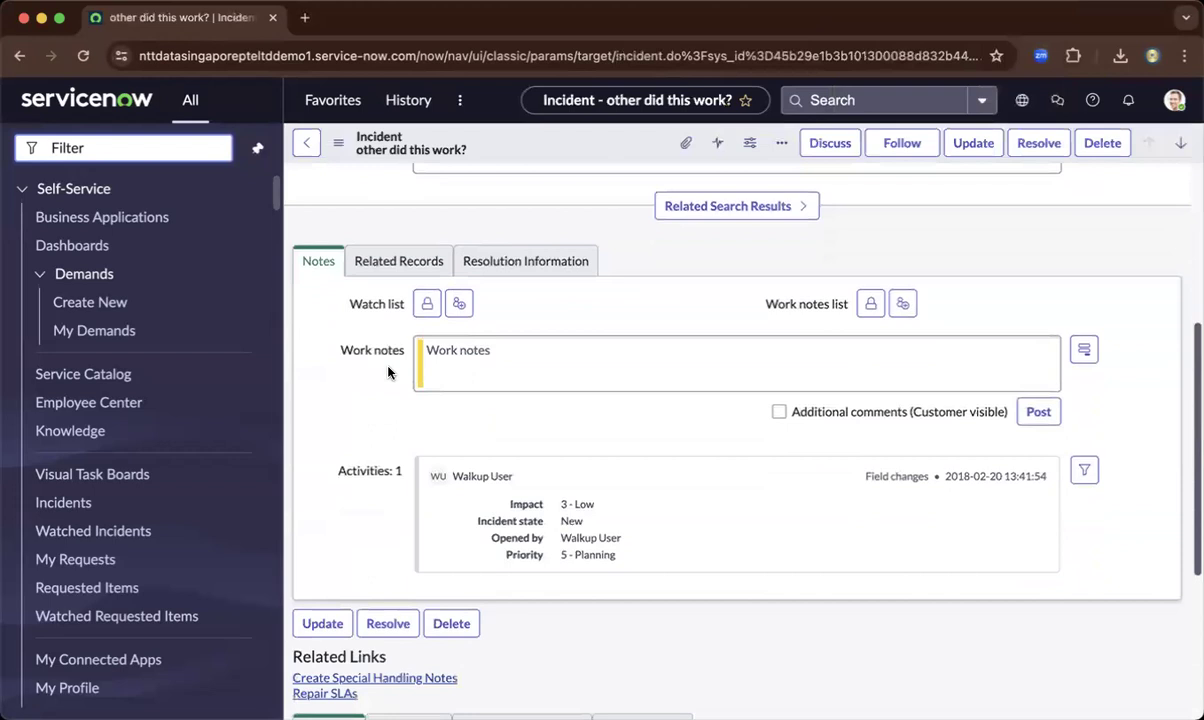
scroll(388, 372, "up", 1)
scroll(388, 372, "down", 2)
scroll(388, 372, "down", 2)
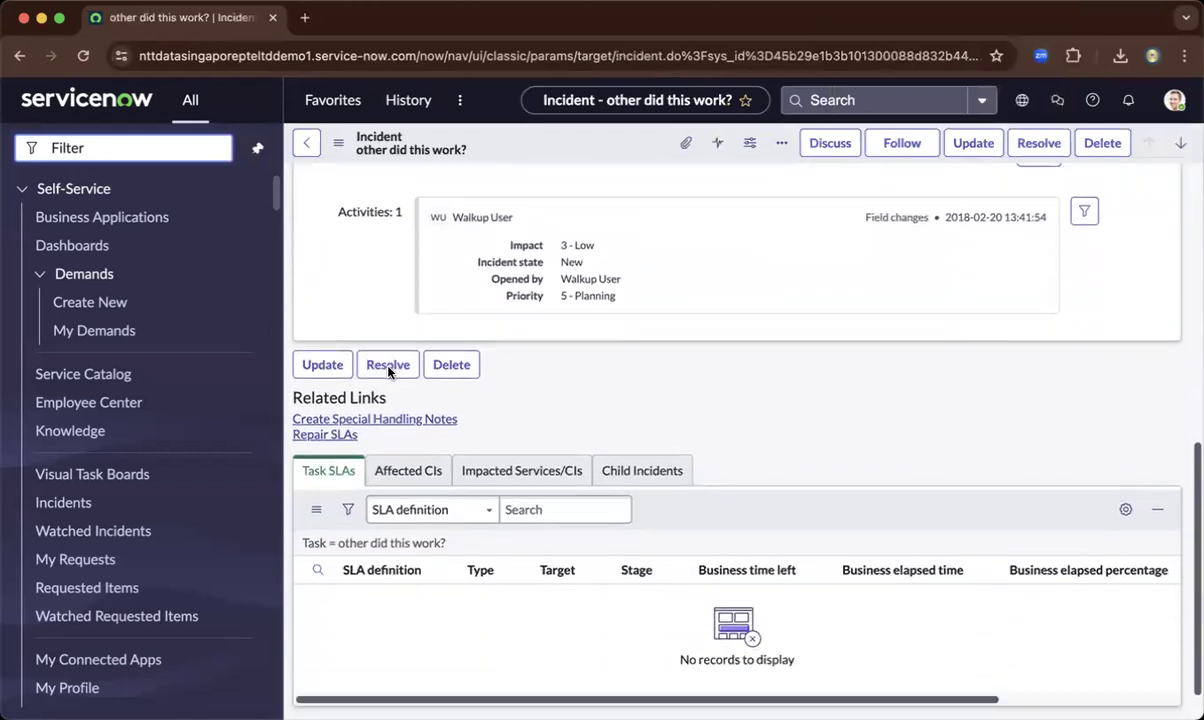
scroll(560, 460, "up", 10)
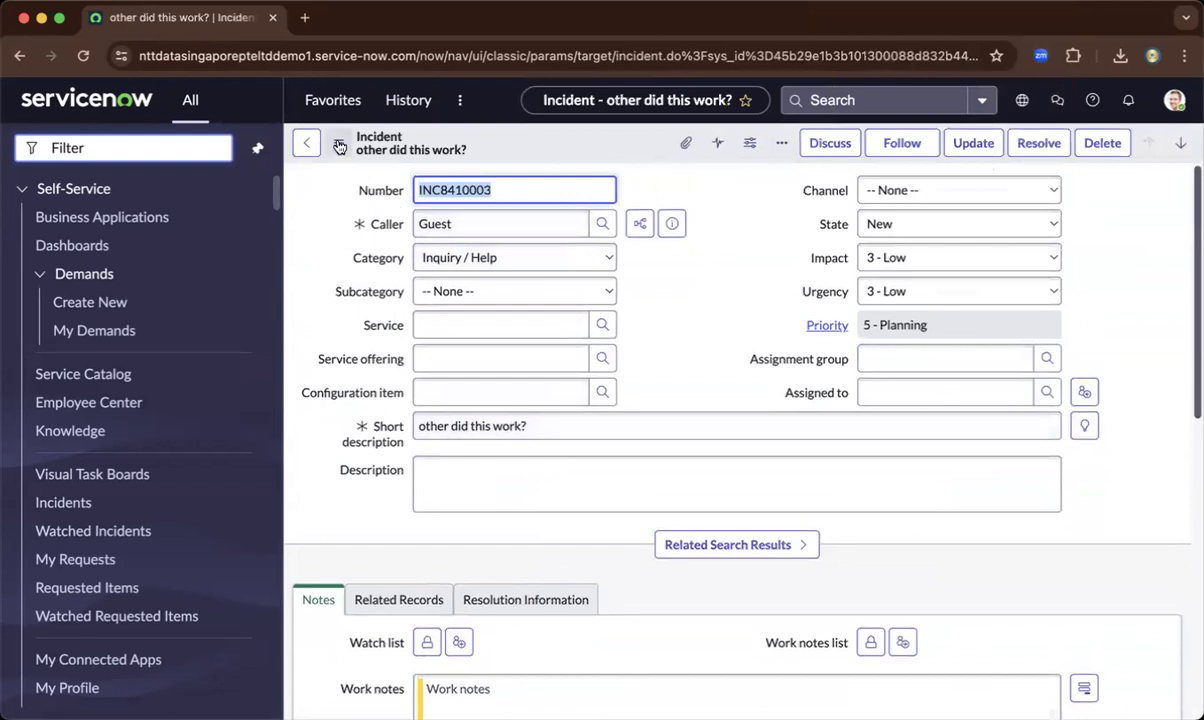
Show the Configure submenu listing Form Design, Form Layout and Related Lists.
left_click(338, 143)
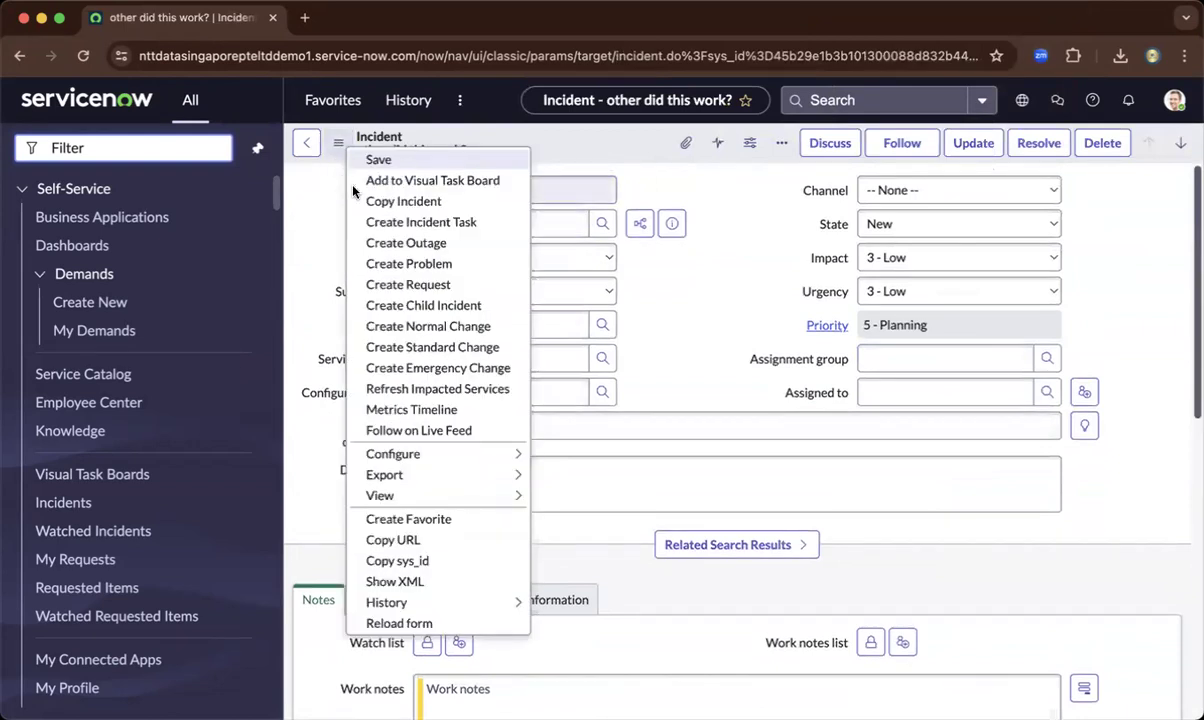
mouse_move(460, 455)
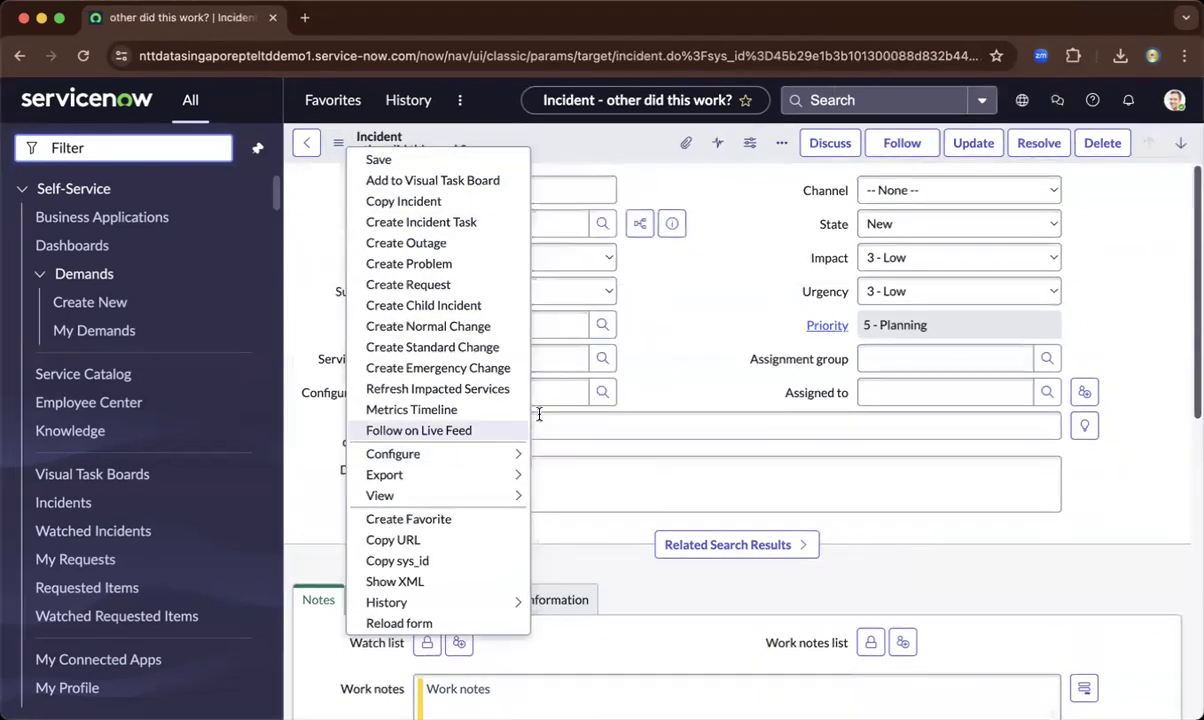
left_click(478, 428)
left_click(336, 145)
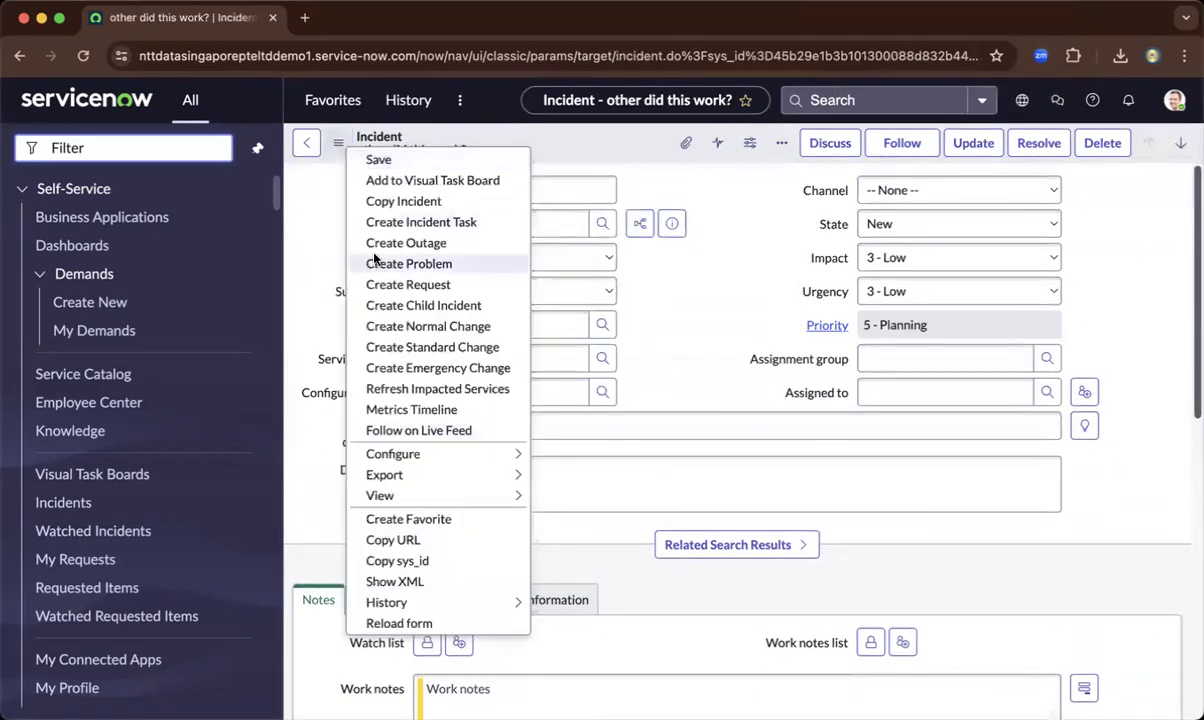
left_click(555, 423)
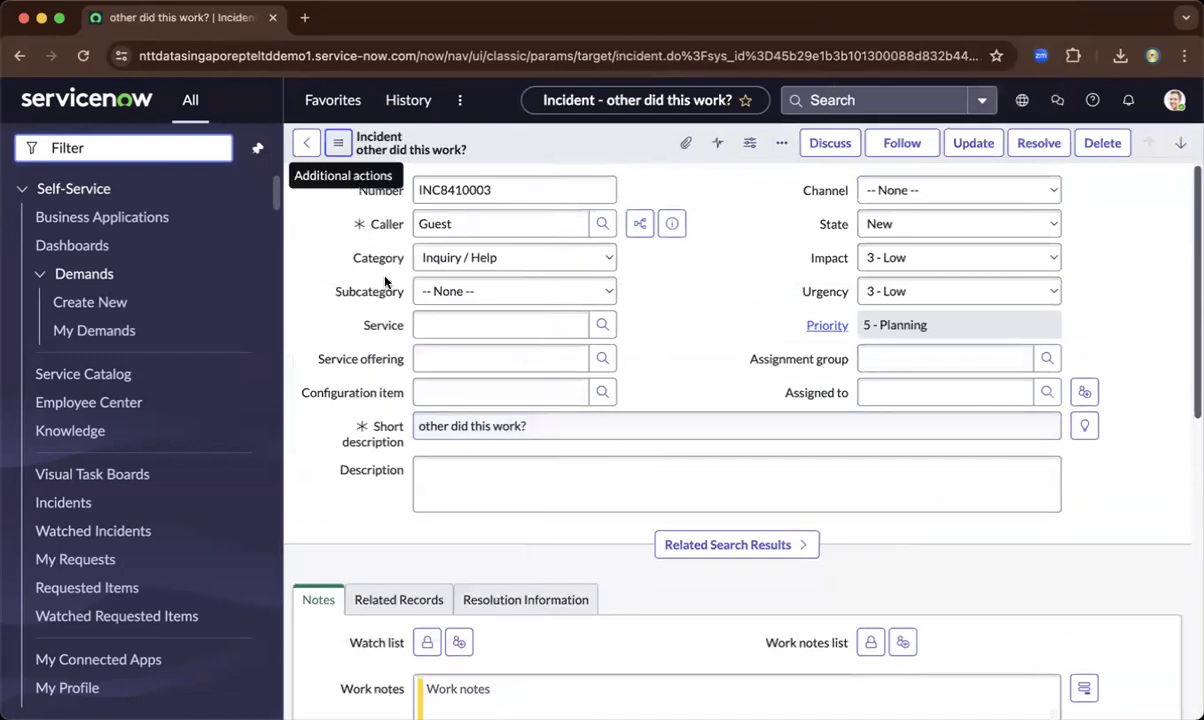
left_click(338, 143)
mouse_move(481, 455)
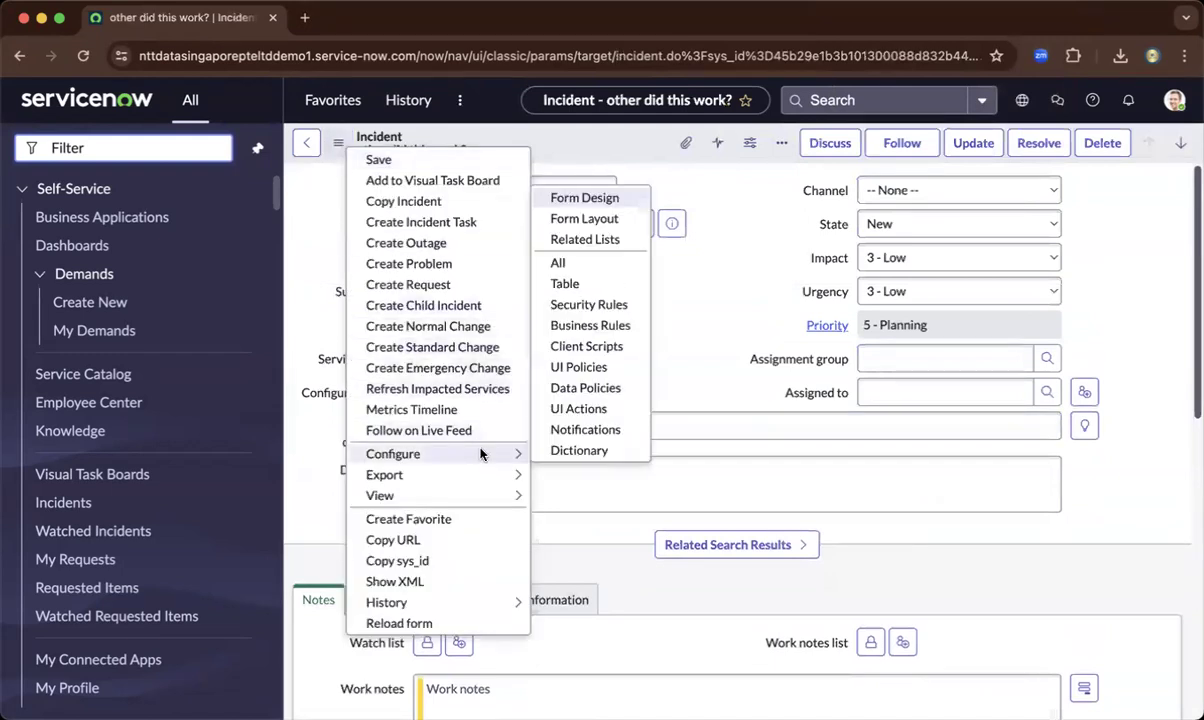
Review the Incident related lists for the Default view, selecting Action->Parent, then leave without saving.
left_click(570, 243)
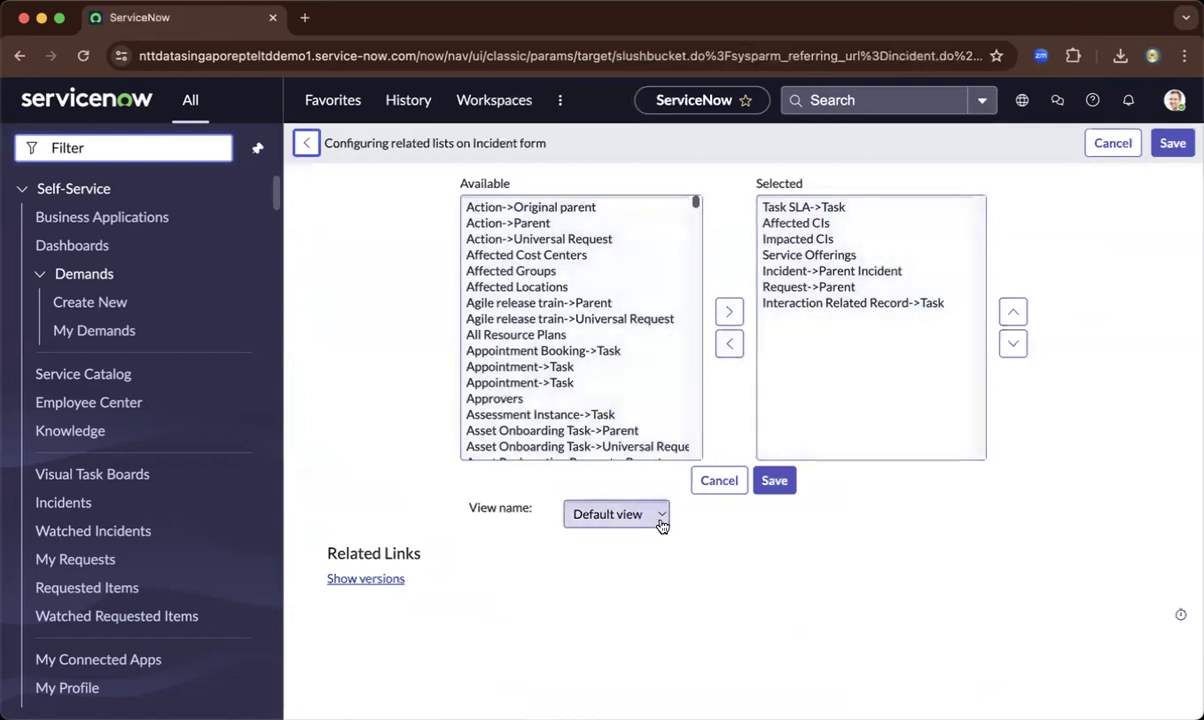
left_click(660, 524)
left_click(895, 551)
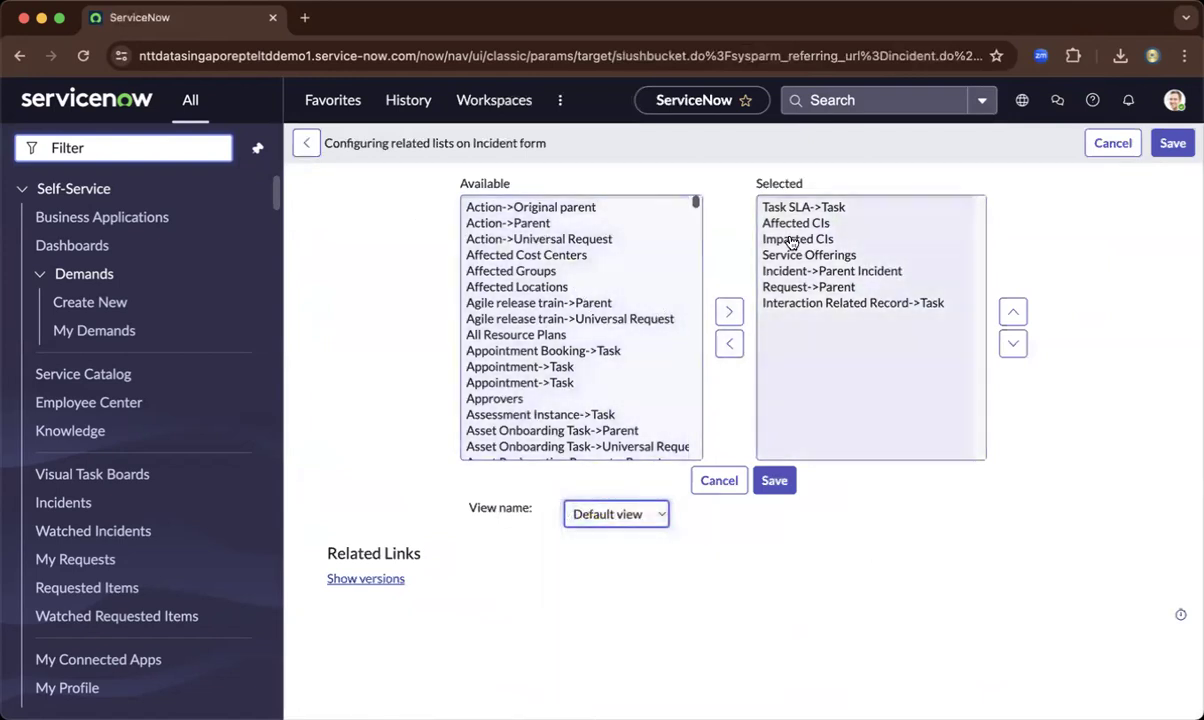
left_click(540, 225)
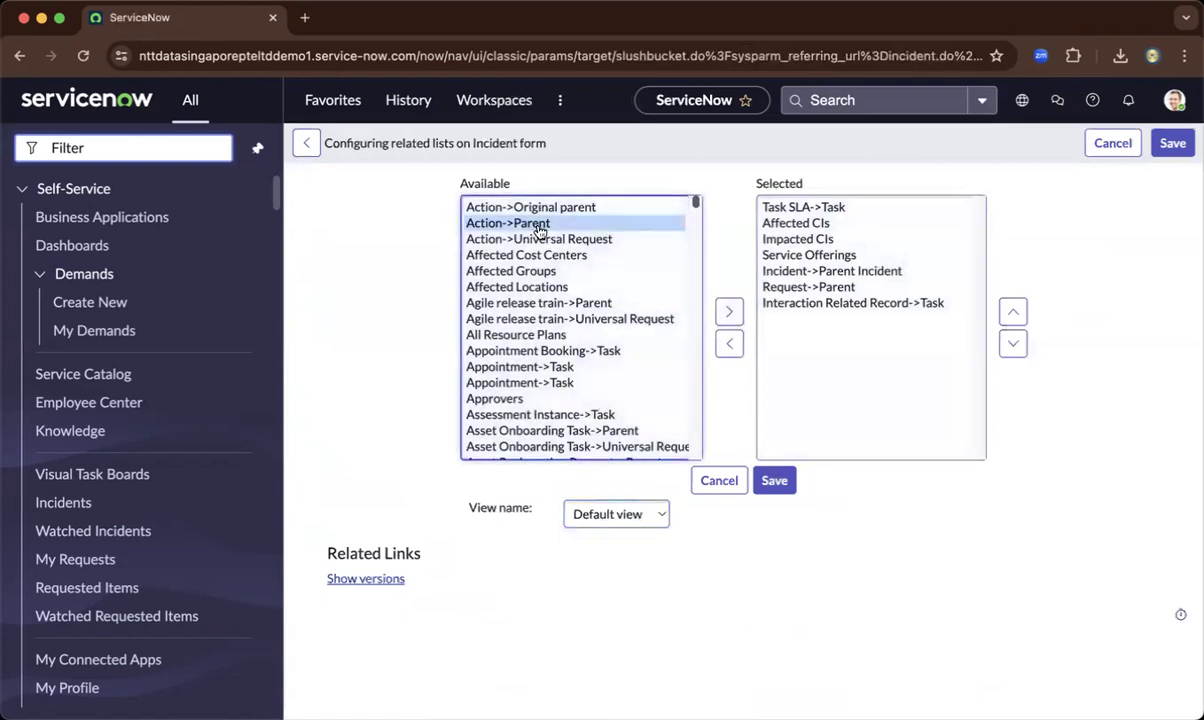
left_click(306, 143)
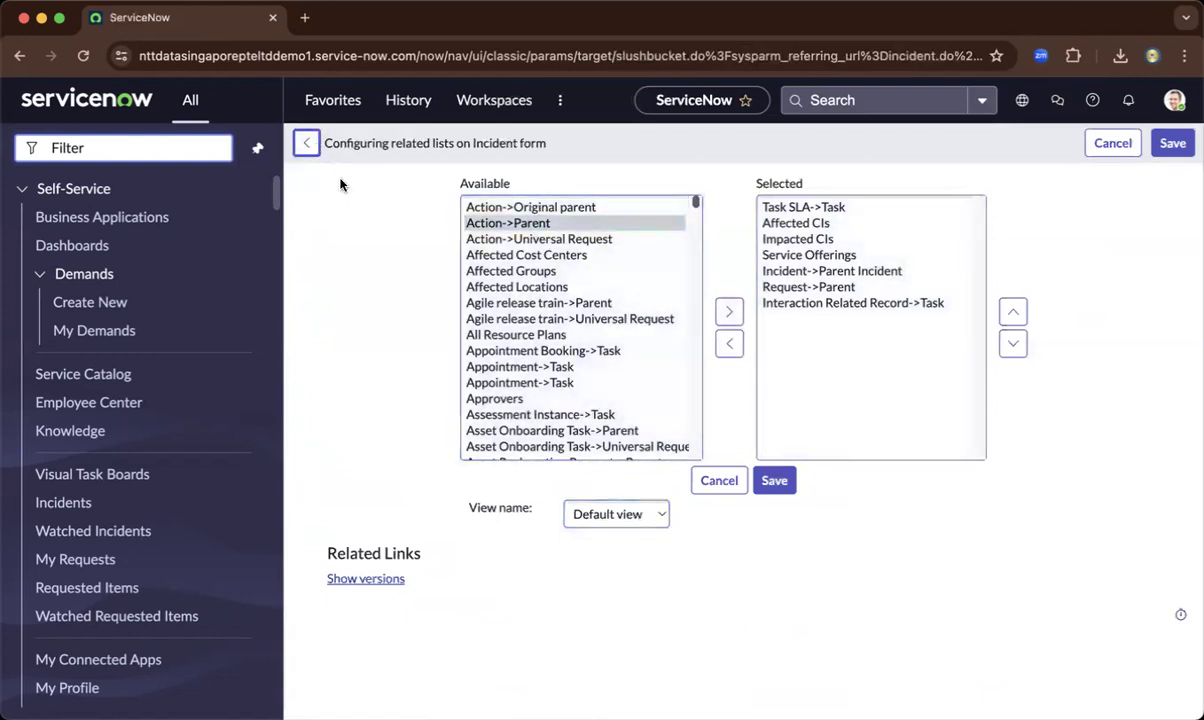
View the Affected CIs, Impacted Services/CIs, Child Incidents and Task SLAs related lists.
scroll(345, 320, "down", 10)
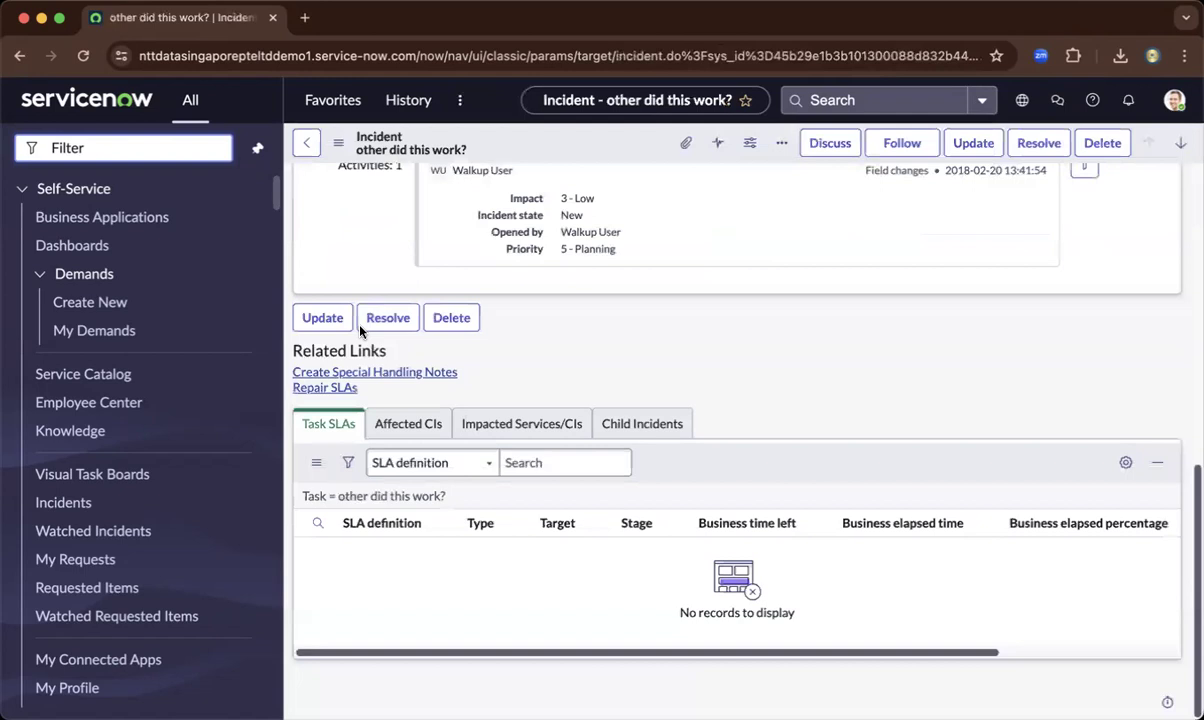
left_click(402, 424)
left_click(510, 424)
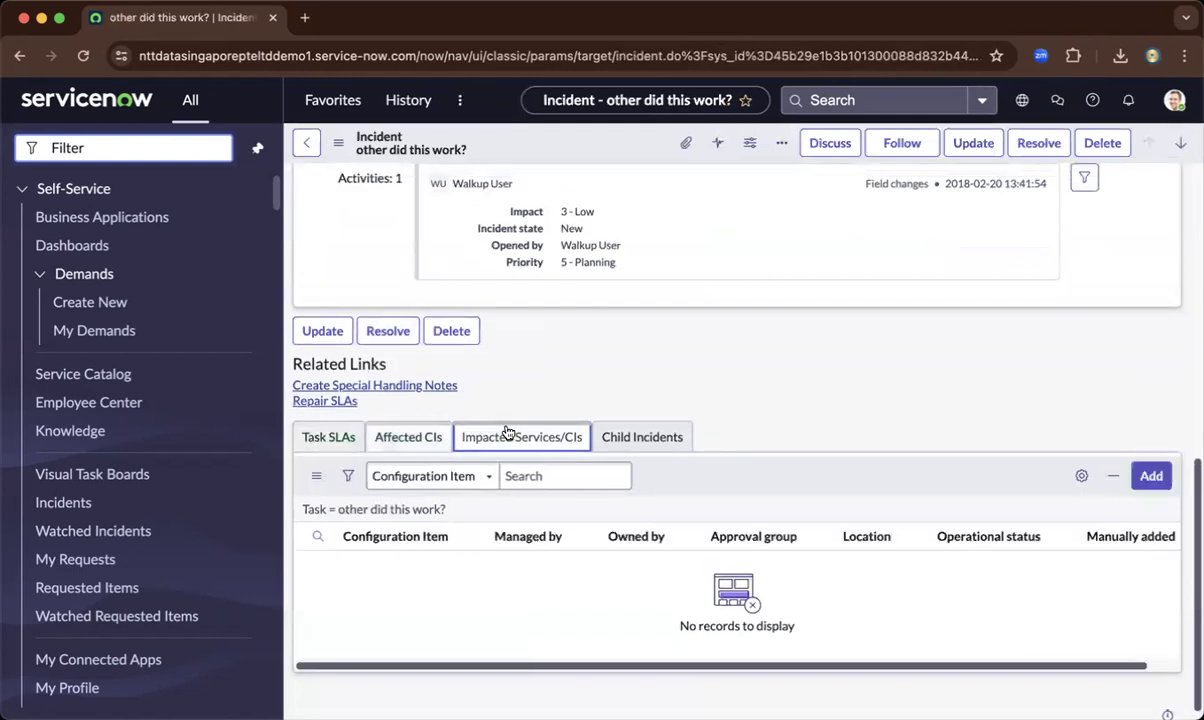
left_click(612, 438)
left_click(328, 436)
scroll(535, 393, "down", 1)
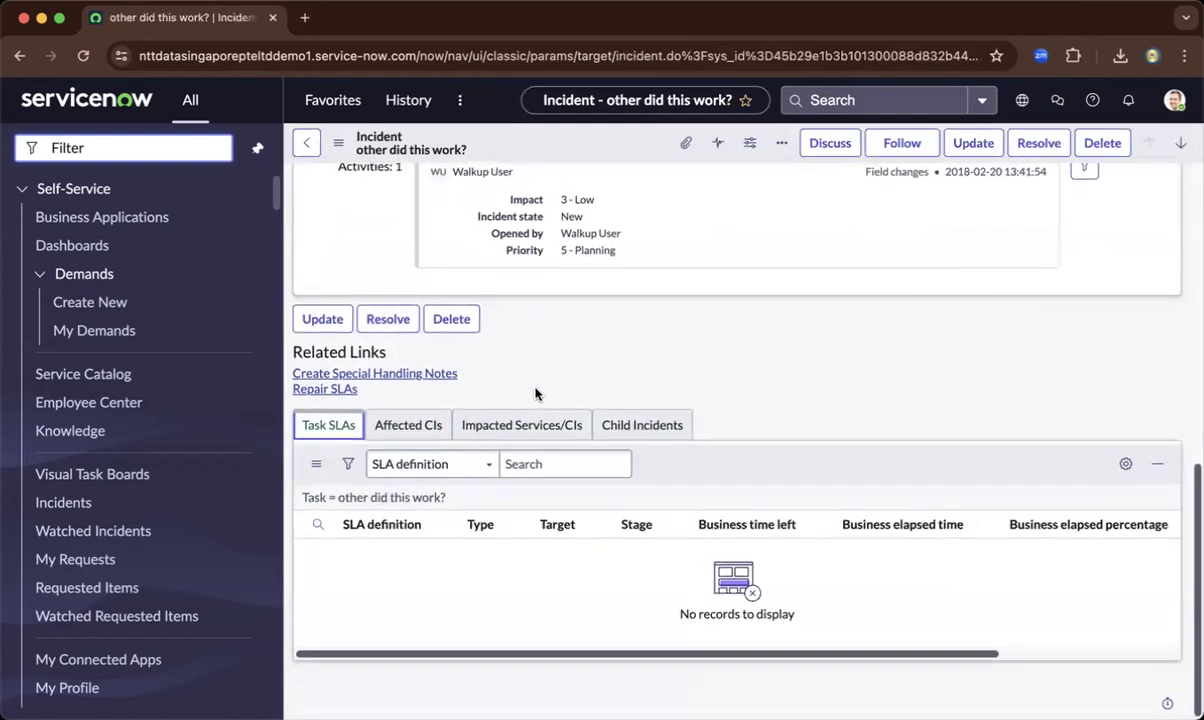
scroll(535, 393, "up", 10)
left_click(535, 390)
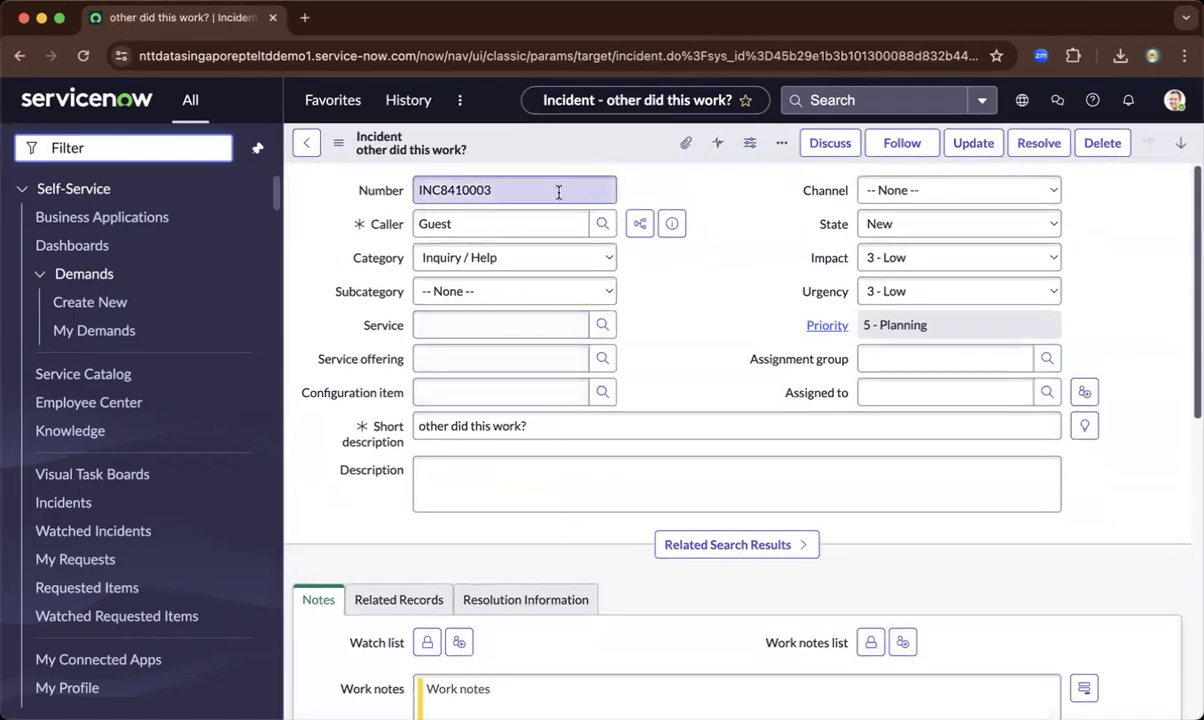
left_click(340, 145)
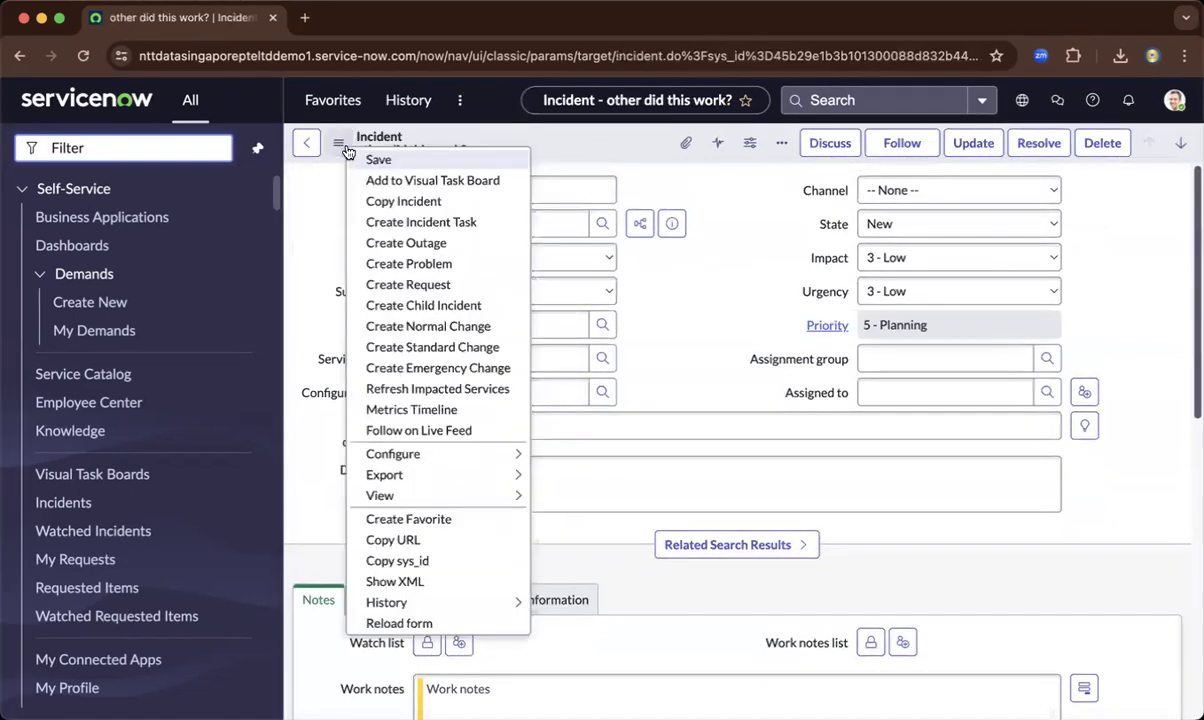
mouse_move(455, 497)
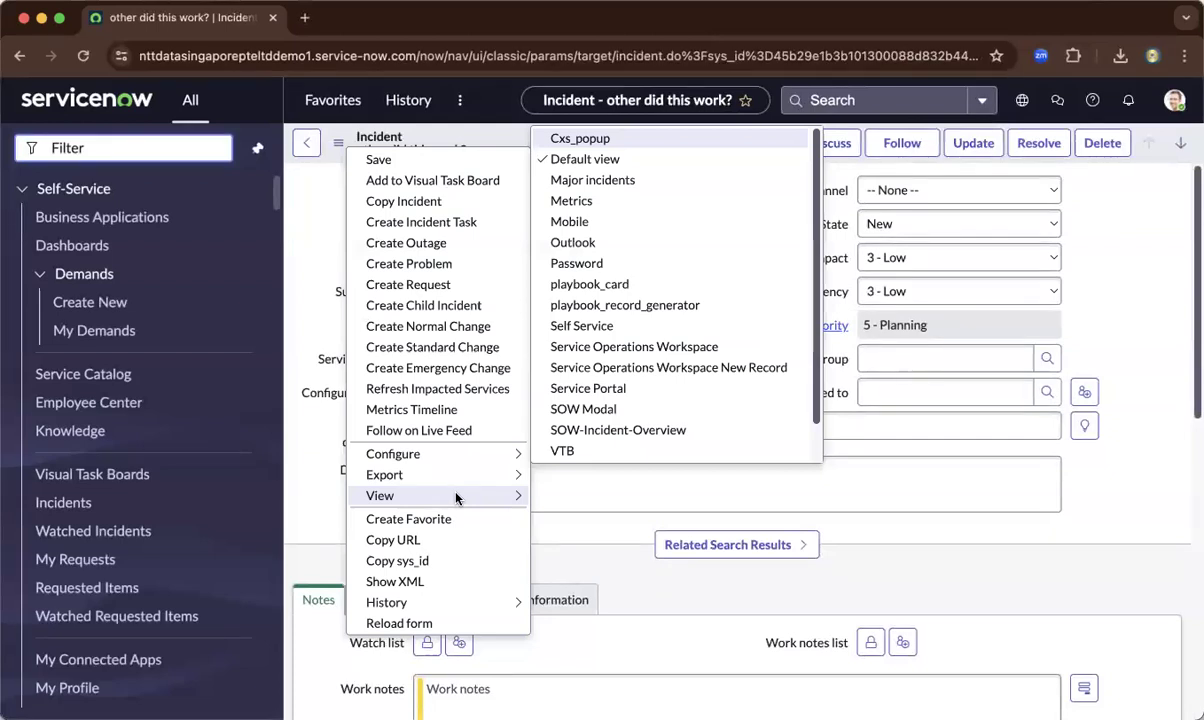
left_click(338, 143)
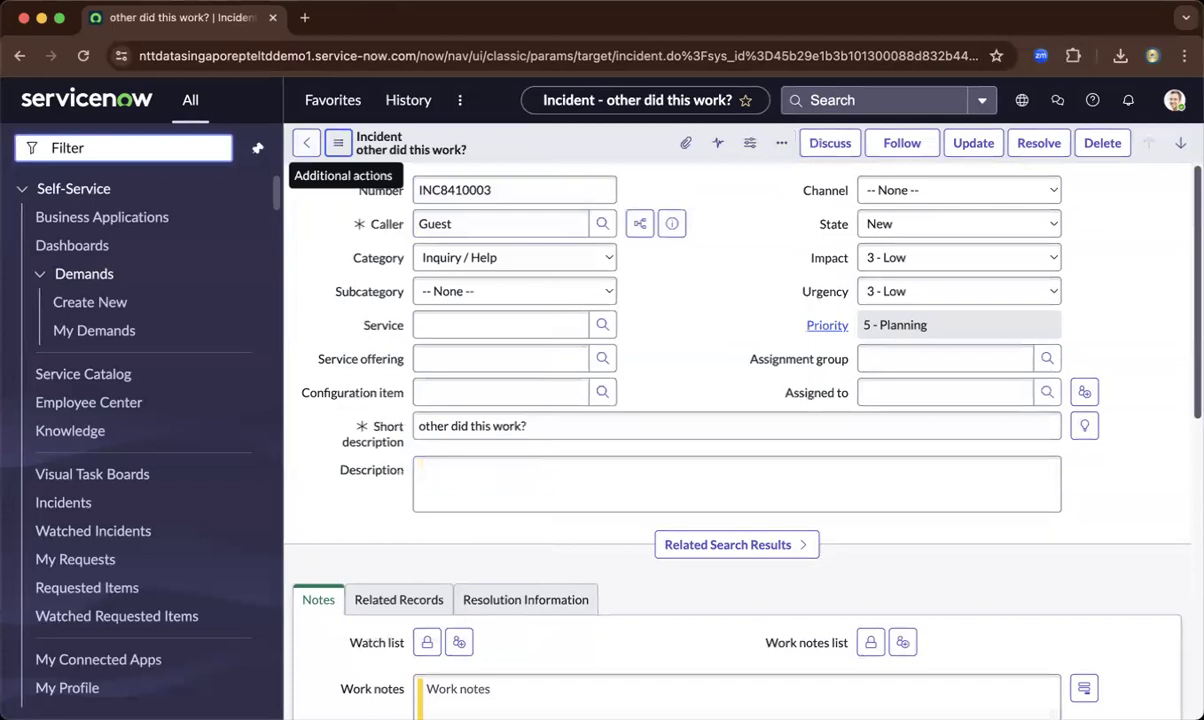